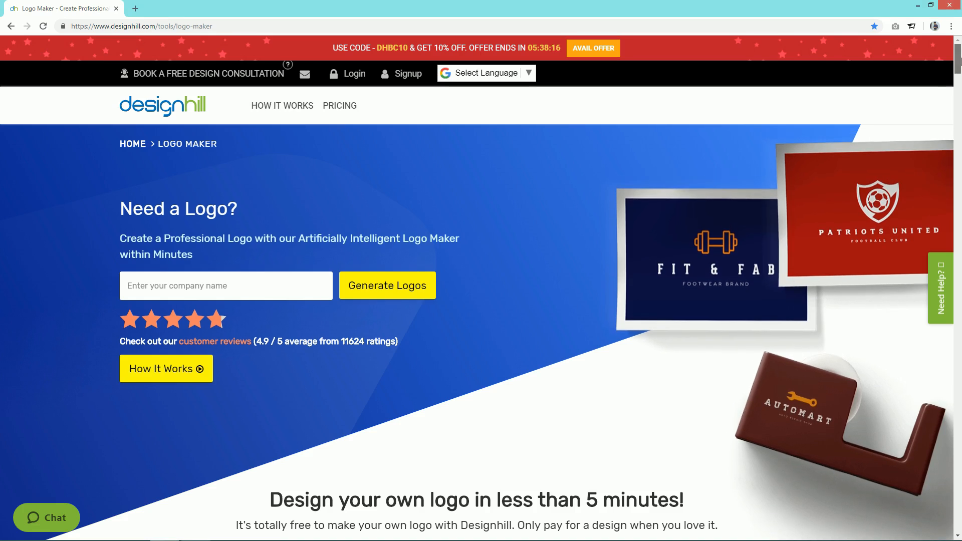
drag(958, 62, 958, 332)
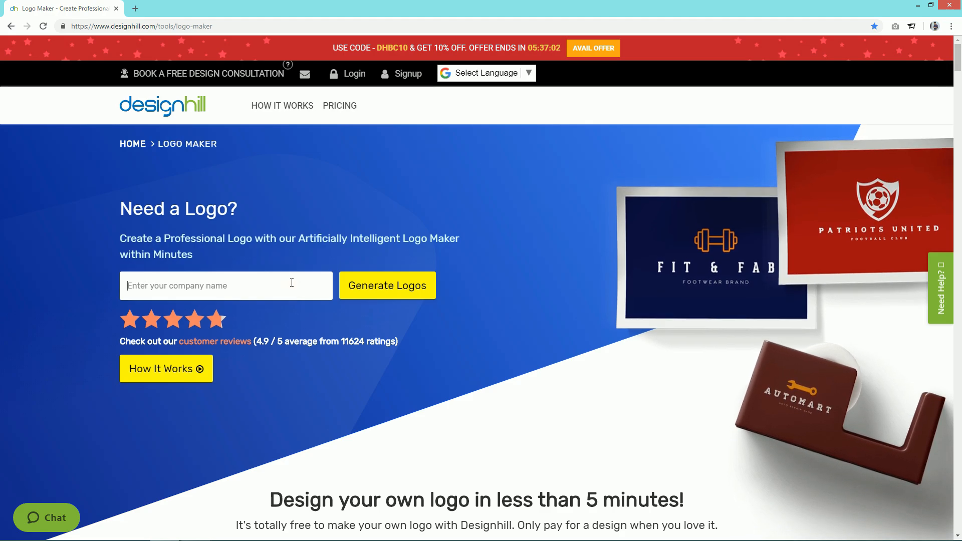
text(Easy Tutorials)
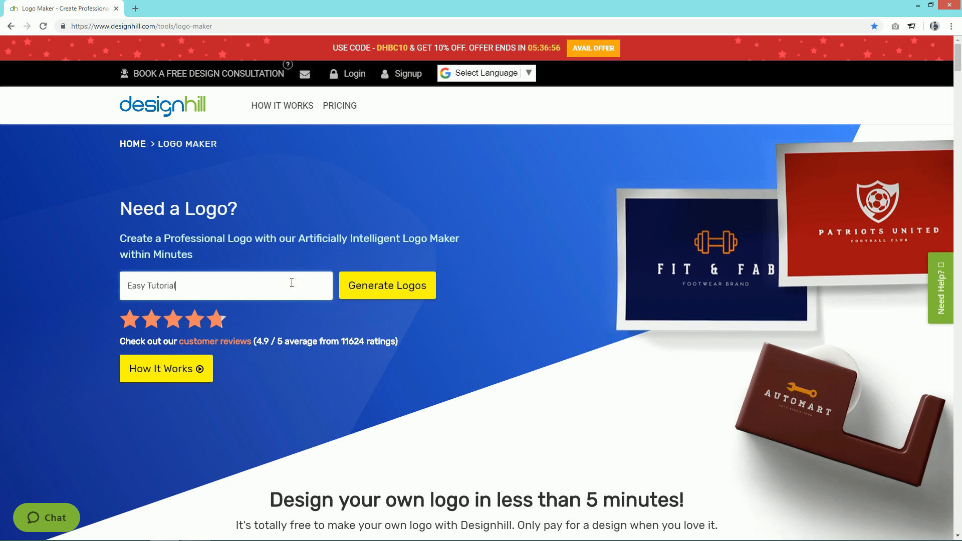
Generate logos for the company name 'Easy Tutorials'
click(392, 292)
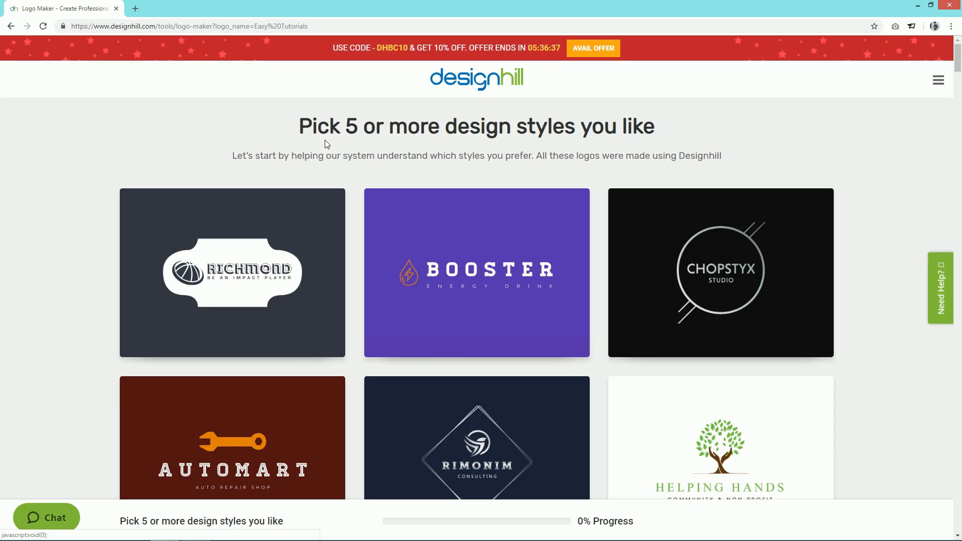
scroll(118, 151, down, 2)
scroll(118, 152, down, 2)
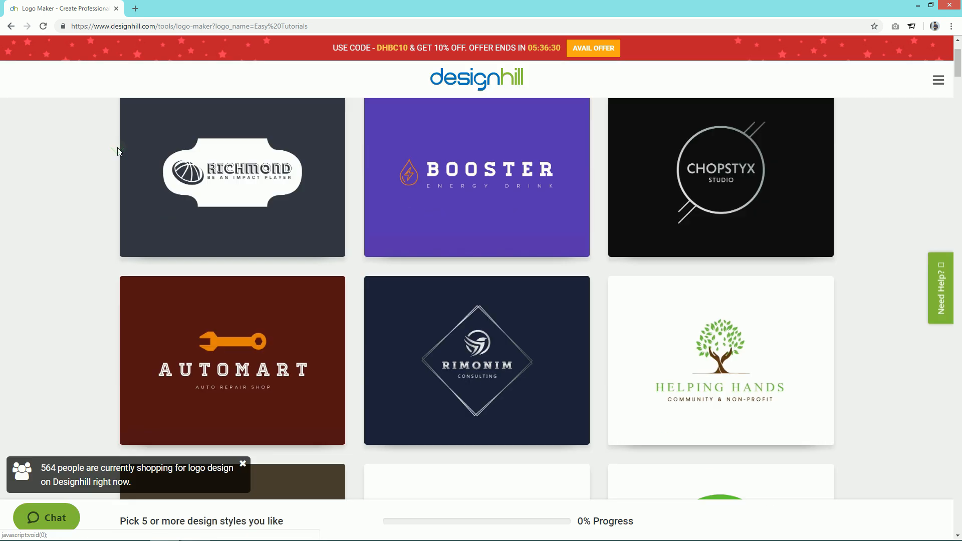
scroll(118, 151, down, 3)
scroll(118, 151, down, 2)
scroll(118, 151, down, 4)
scroll(117, 151, down, 2)
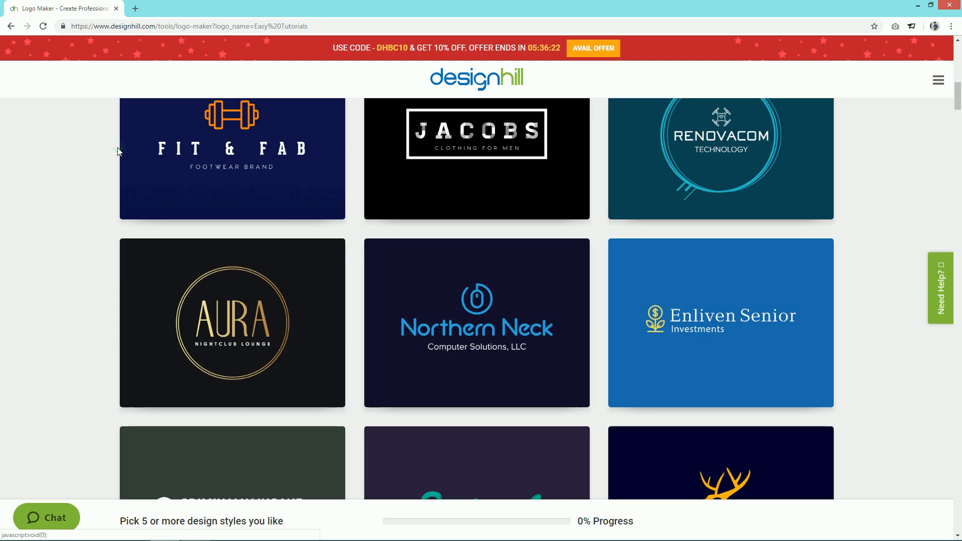
scroll(118, 151, down, 2)
Mark five liked styles — Northern Neck, Red Talk, Pupwhiz, Sweet Treats and one more — and continue to colours
click(418, 242)
scroll(102, 194, down, 3)
scroll(102, 193, down, 2)
click(399, 213)
scroll(98, 209, down, 2)
scroll(272, 260, down, 3)
click(478, 272)
click(721, 272)
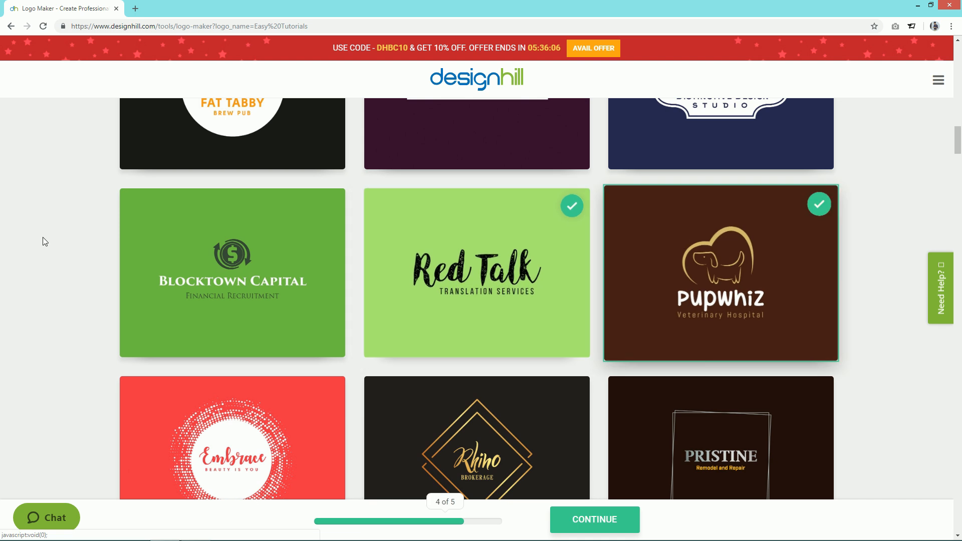
scroll(38, 241, down, 4)
scroll(38, 241, down, 3)
scroll(39, 241, down, 2)
scroll(39, 241, down, 3)
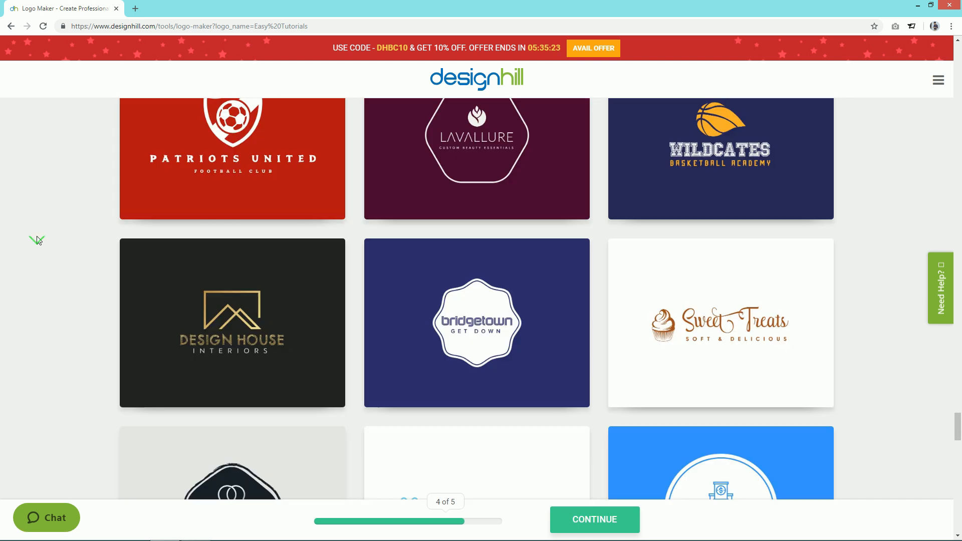
scroll(135, 234, down, 1)
scroll(727, 288, down, 2)
scroll(728, 290, down, 2)
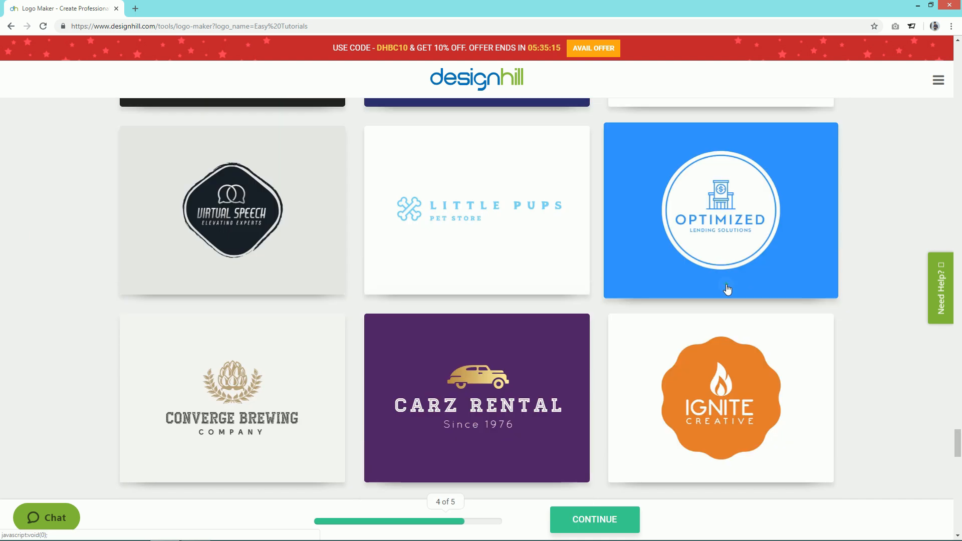
scroll(728, 226, up, 3)
click(721, 226)
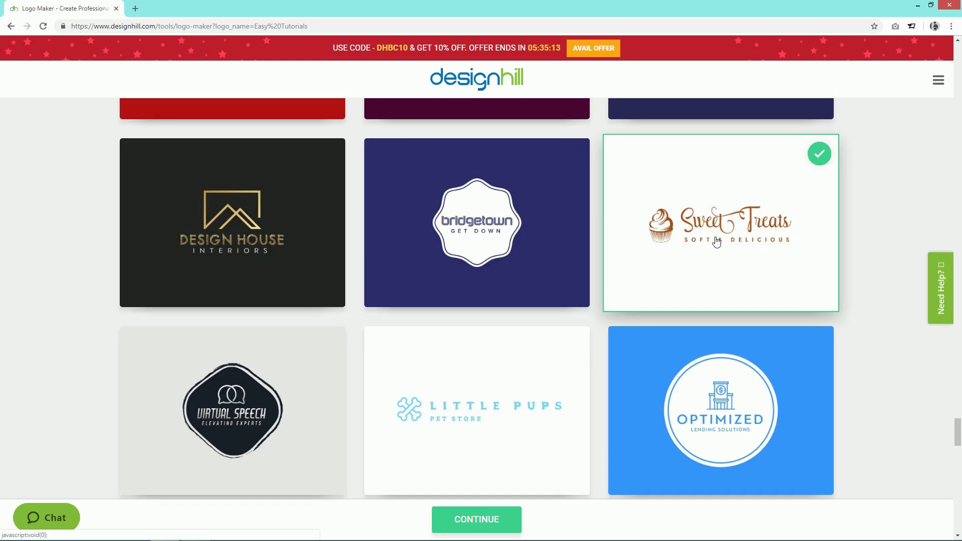
click(511, 524)
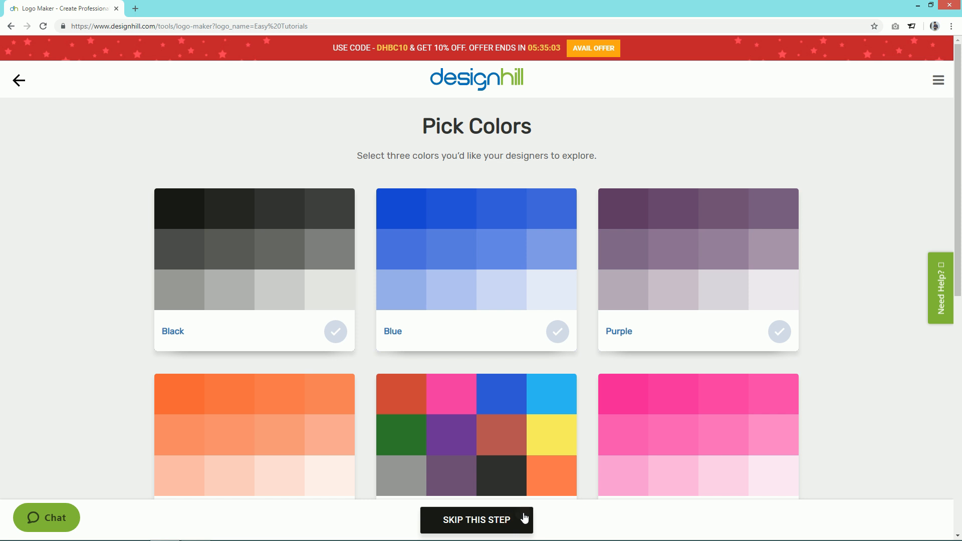
scroll(497, 451, down, 1)
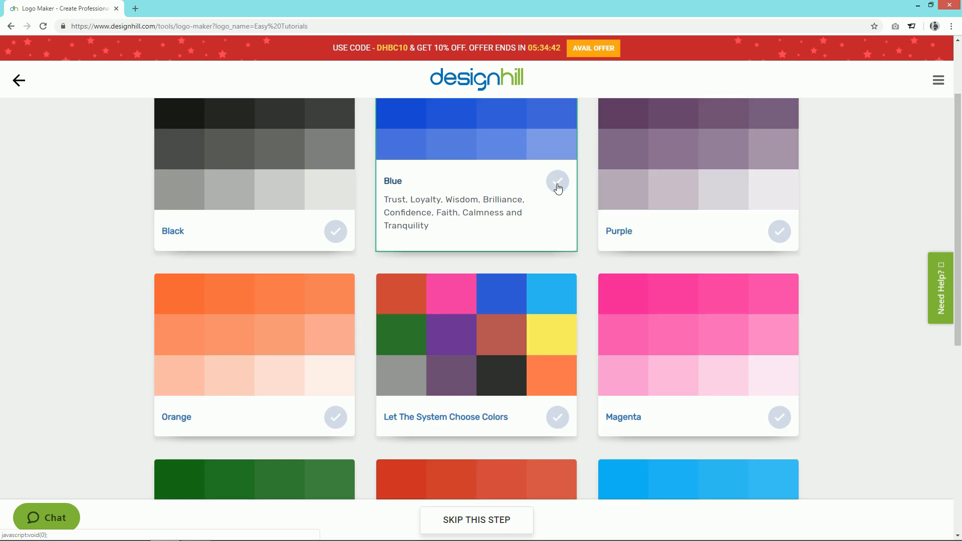
Choose Blue as the preferred colour and continue to company details
click(557, 182)
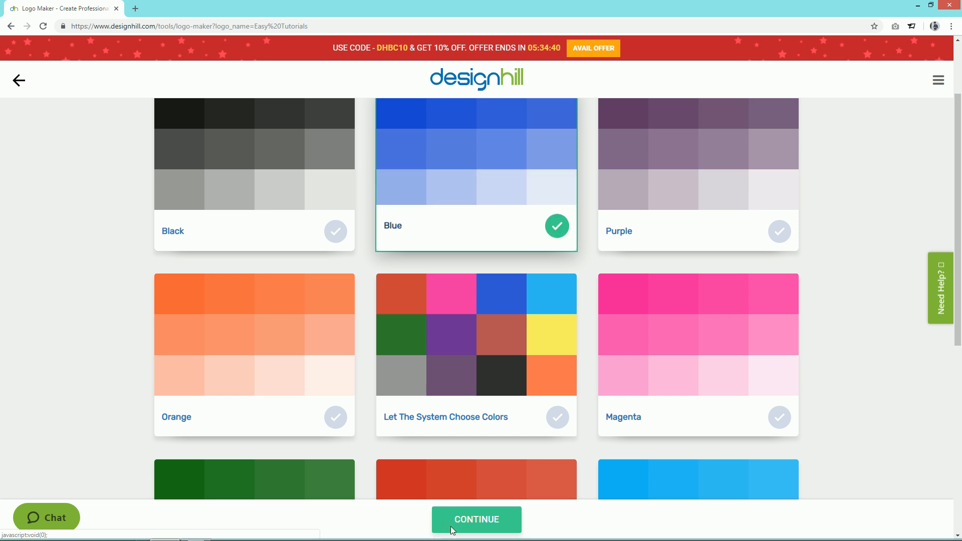
click(494, 524)
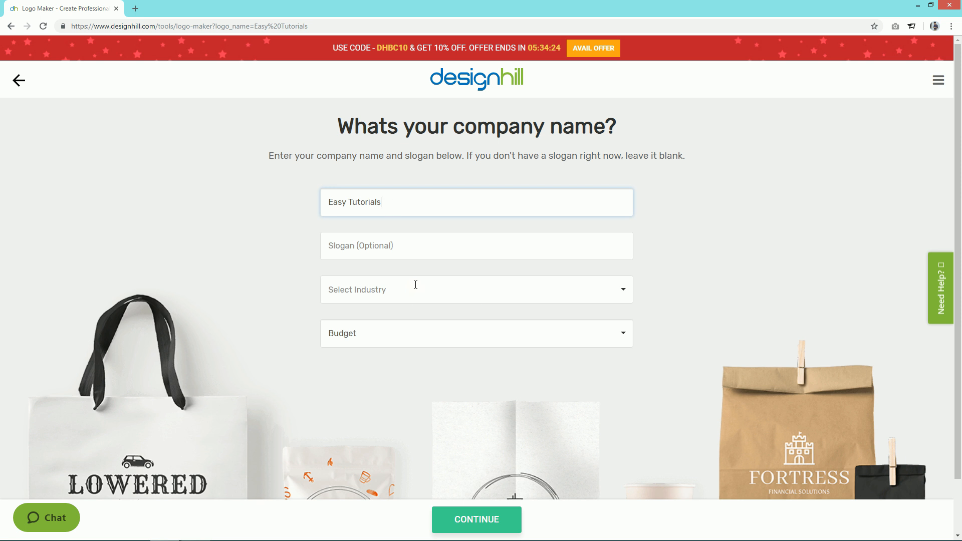
Set industry to Education and budget to ₹0, then submit the company details
click(418, 293)
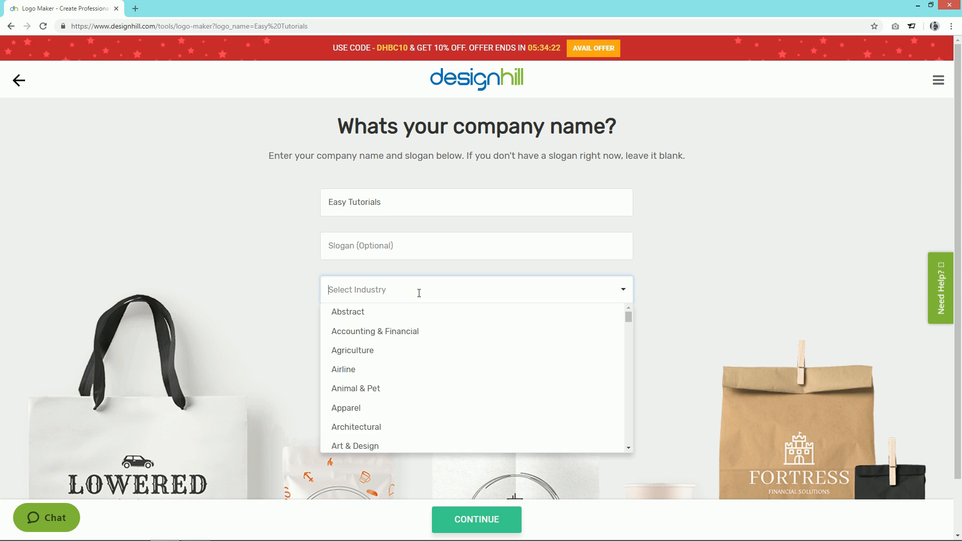
text(ed)
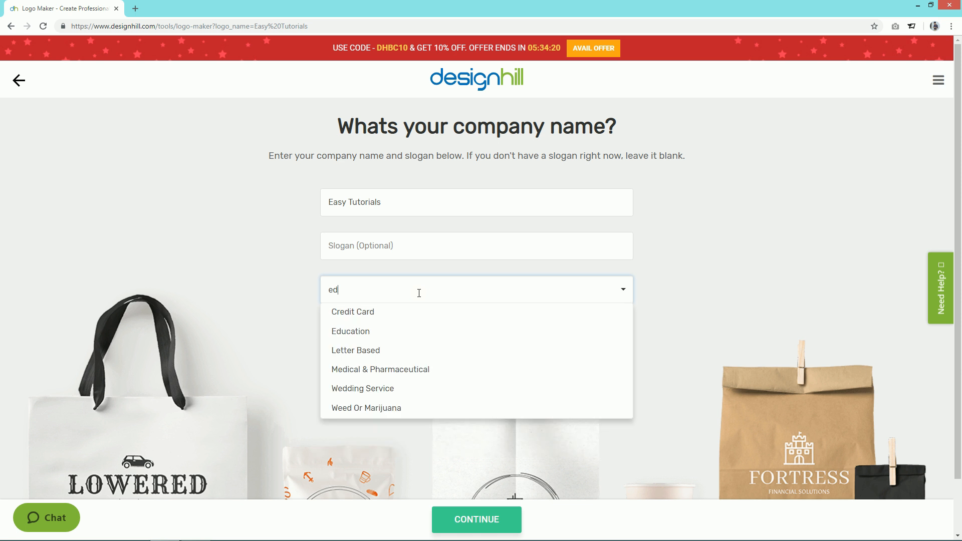
text(u)
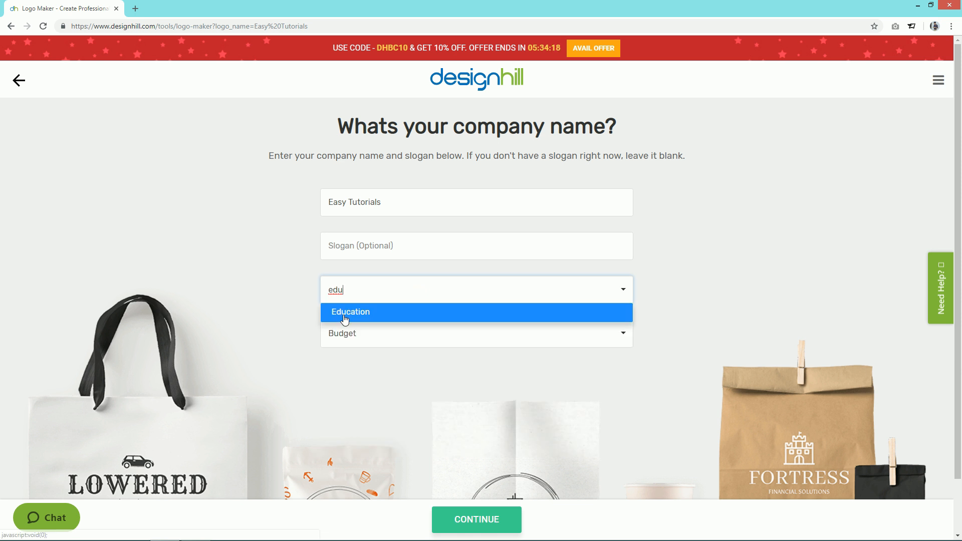
click(344, 315)
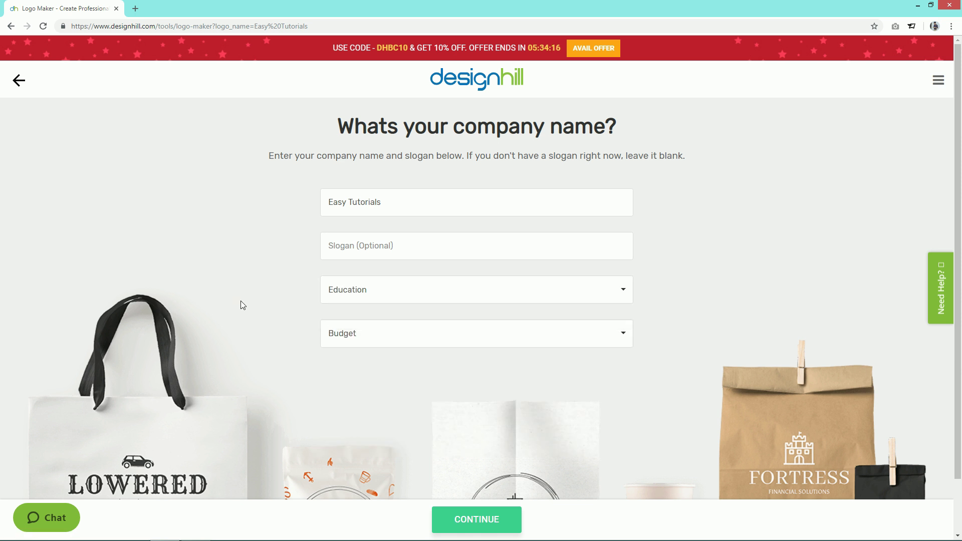
click(621, 341)
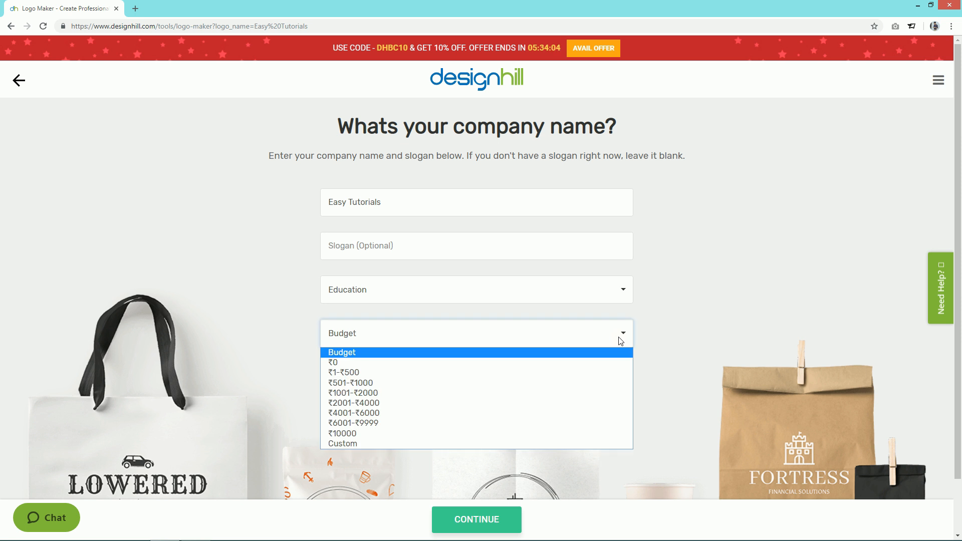
click(385, 364)
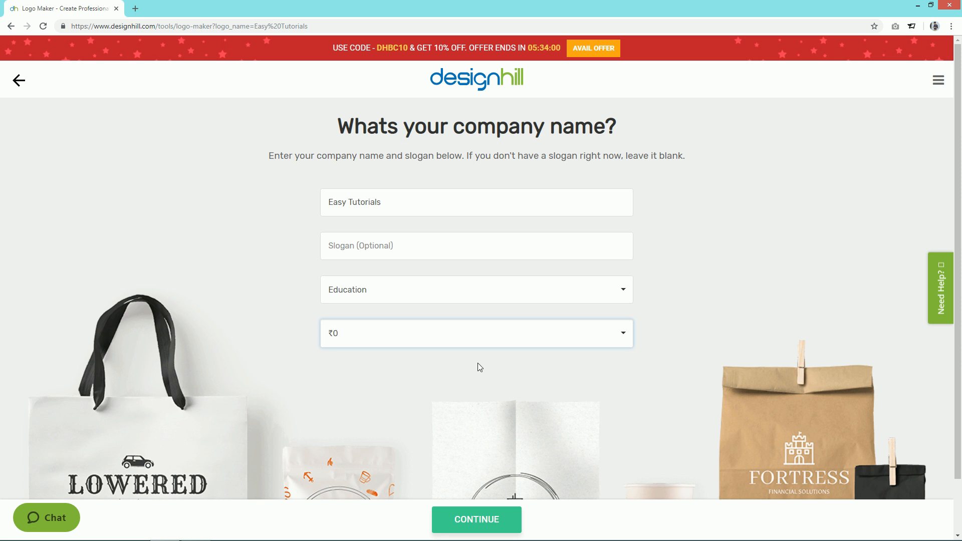
click(477, 519)
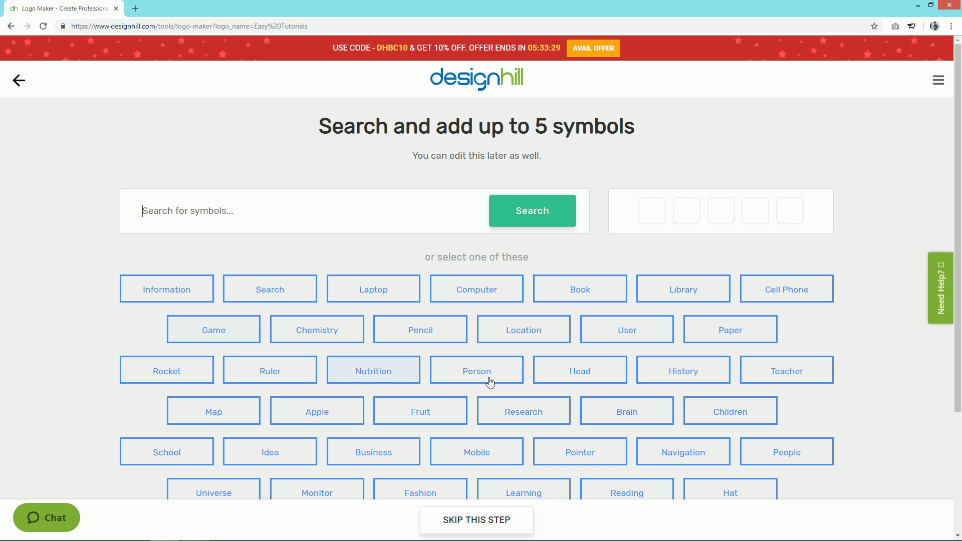
Add the Library open-book and reading-person symbols, then show School symbols
click(663, 298)
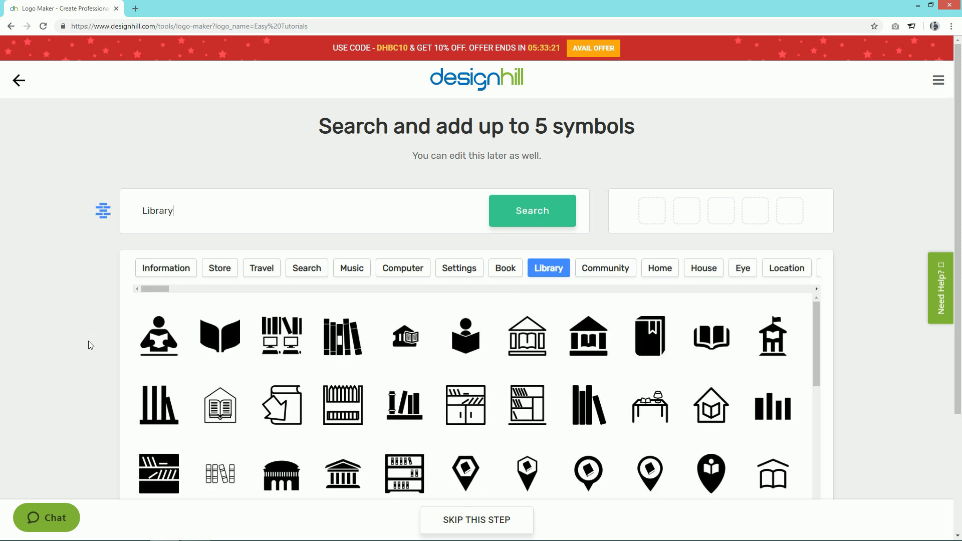
click(233, 349)
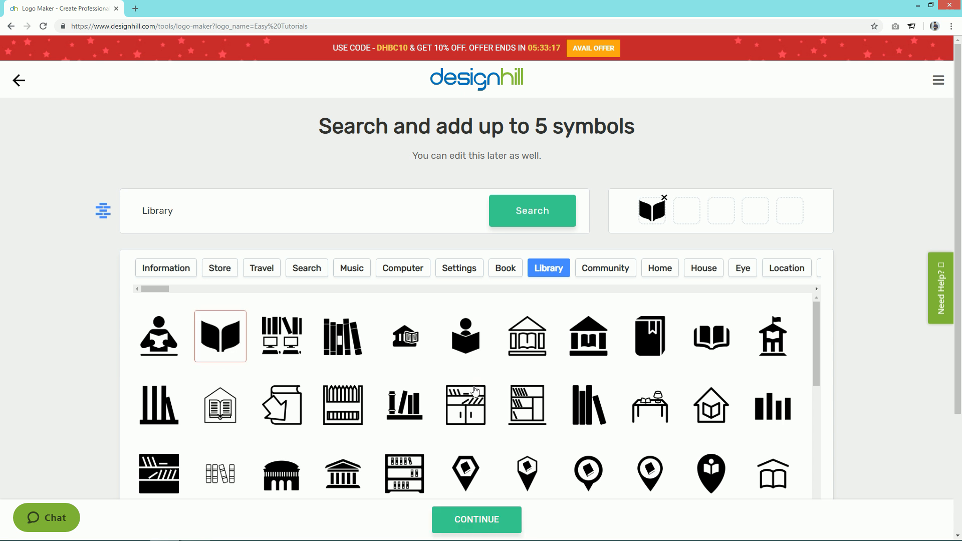
scroll(580, 378, down, 1)
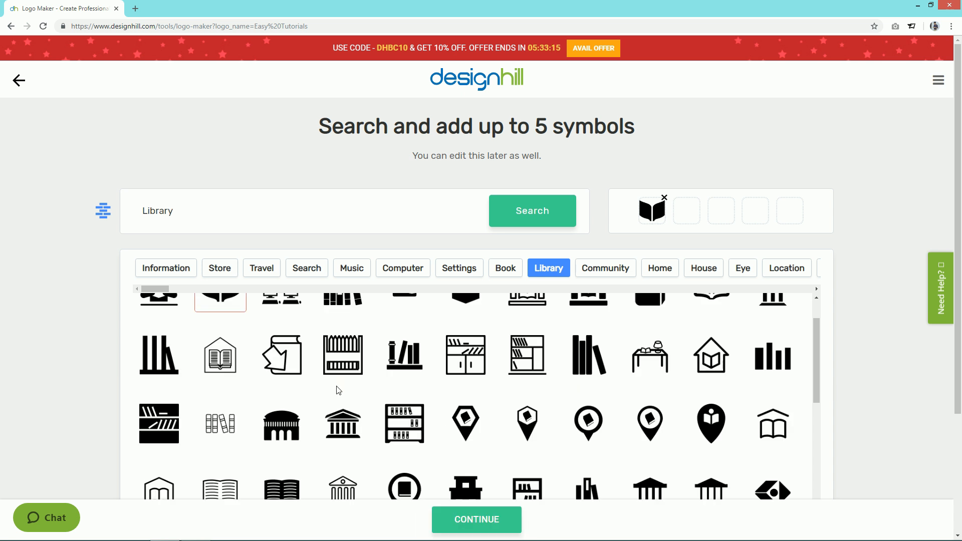
scroll(241, 386, down, 2)
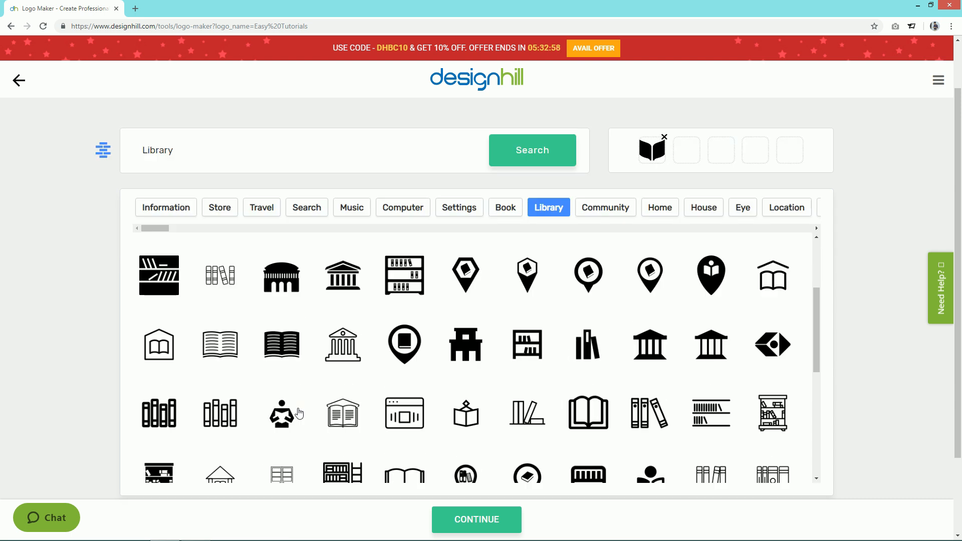
click(282, 415)
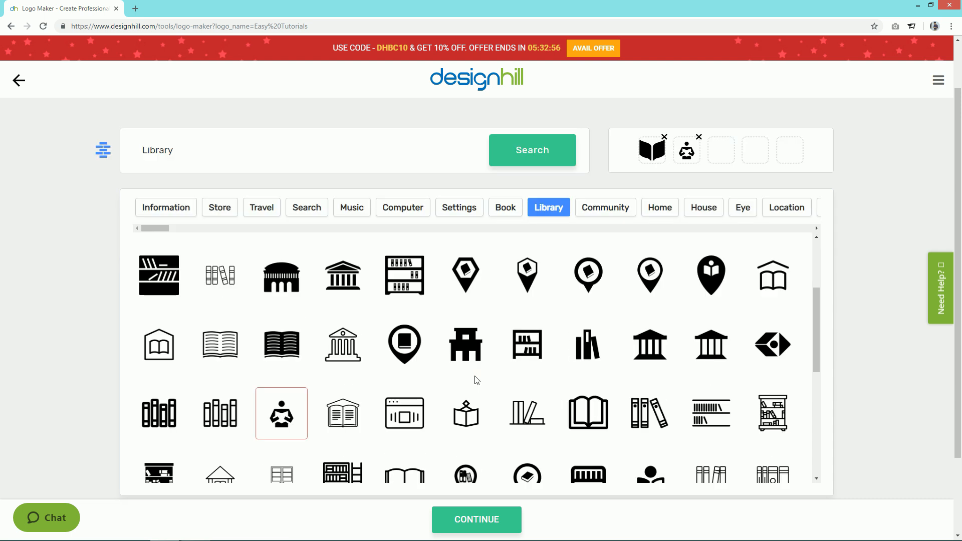
scroll(475, 380, up, 2)
scroll(475, 361, up, 1)
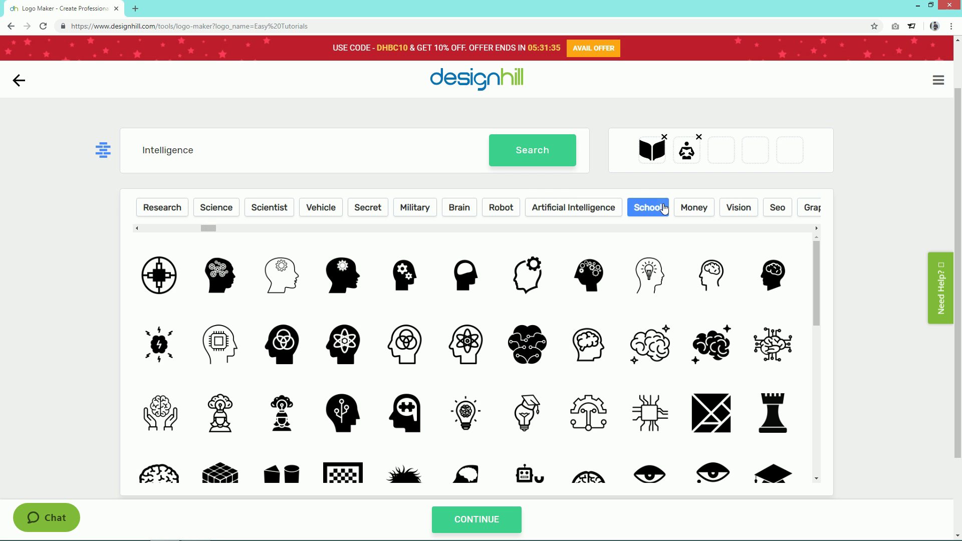
click(665, 209)
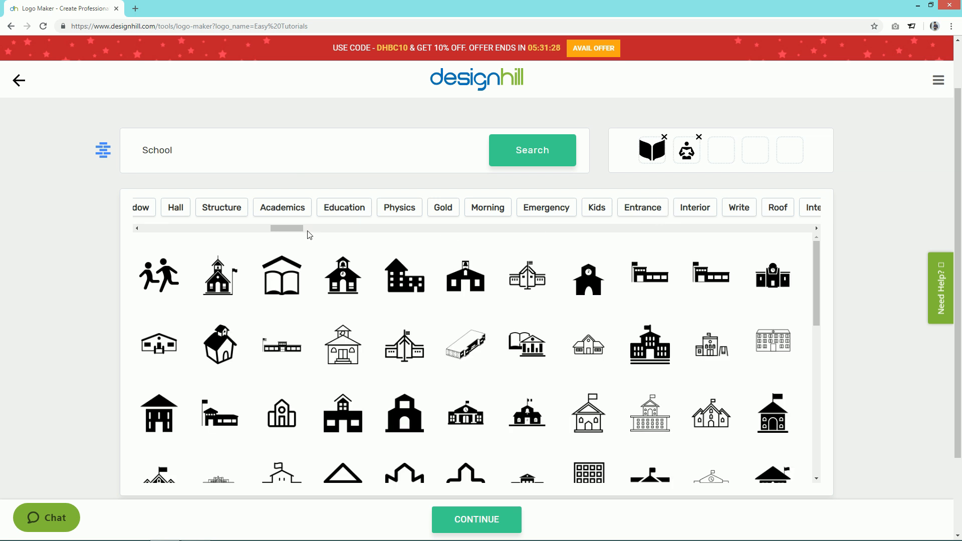
Add the graduation-cap symbol and search for Science symbols
click(220, 433)
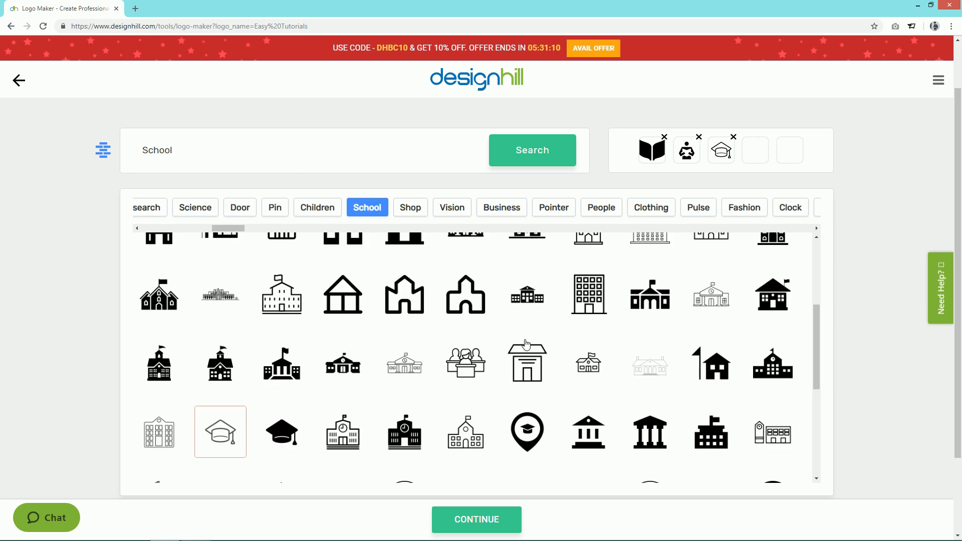
scroll(533, 343, up, 3)
scroll(533, 343, up, 2)
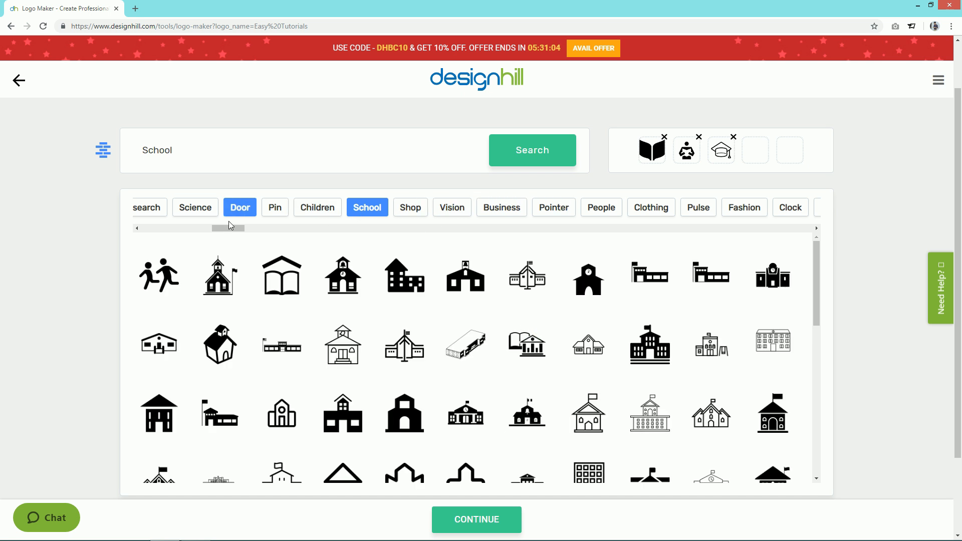
click(196, 208)
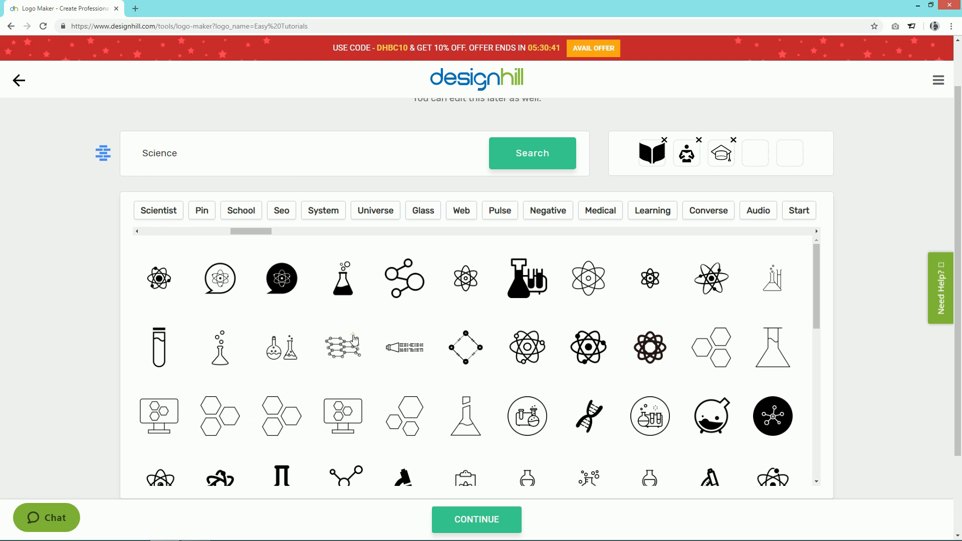
scroll(382, 322, up, 2)
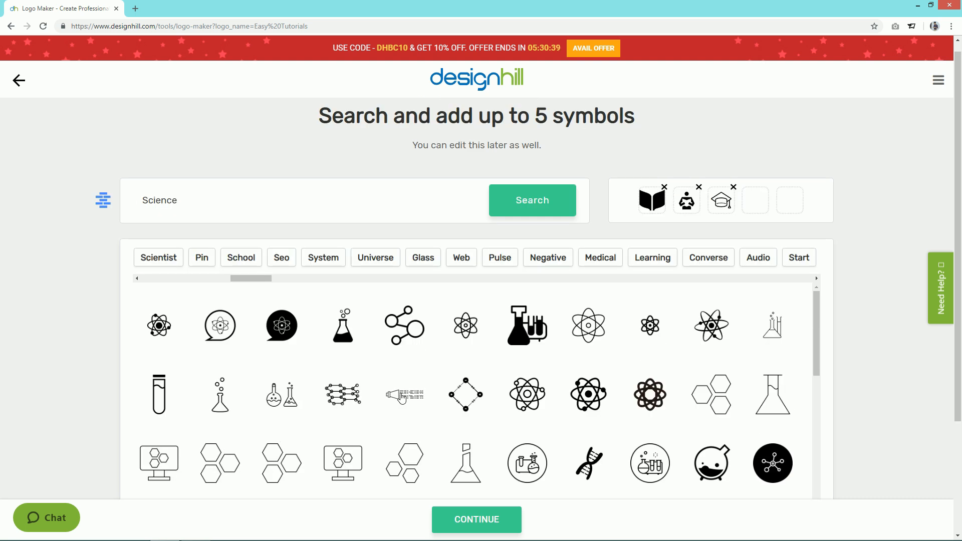
scroll(425, 370, down, 1)
scroll(425, 370, up, 1)
scroll(425, 371, down, 2)
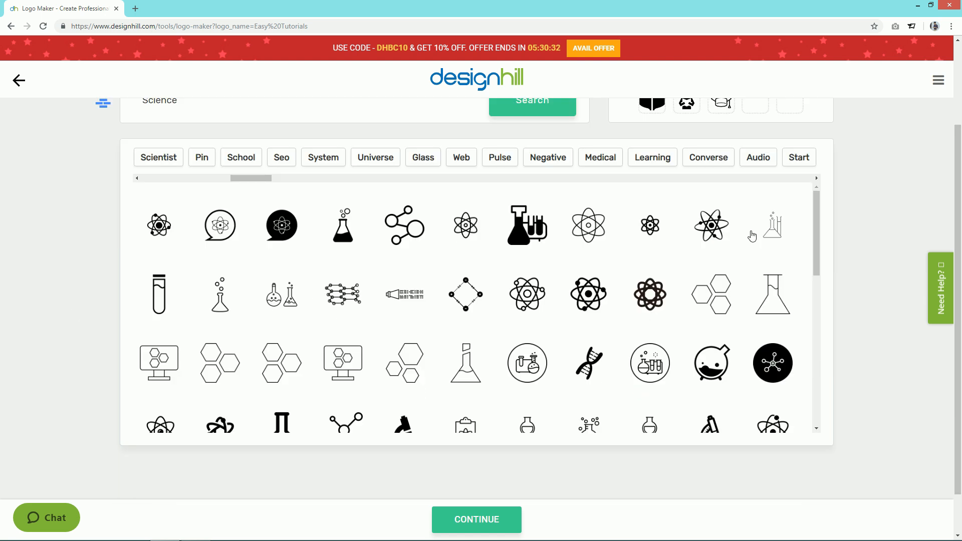
Add the atom and molecule symbols as the fourth and fifth choices and generate logos
click(714, 230)
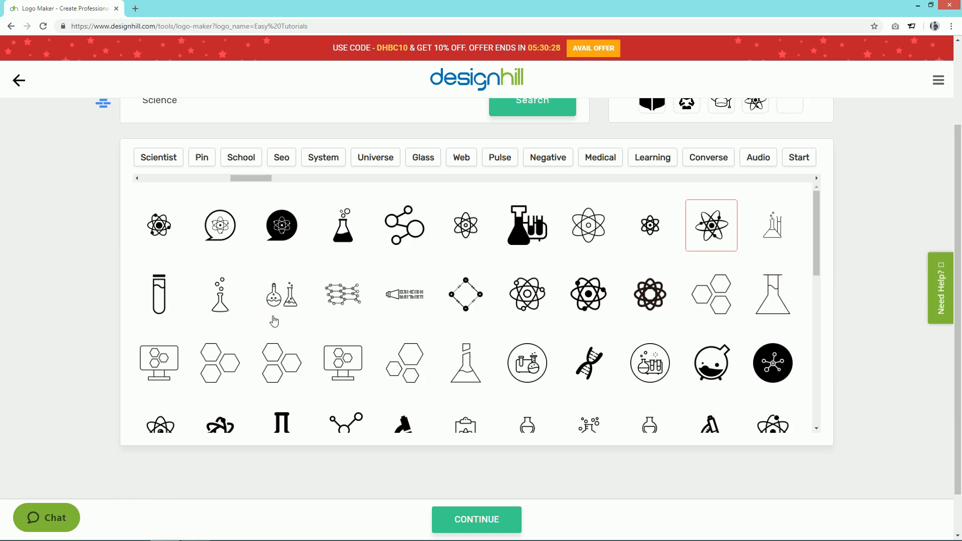
scroll(275, 321, down, 1)
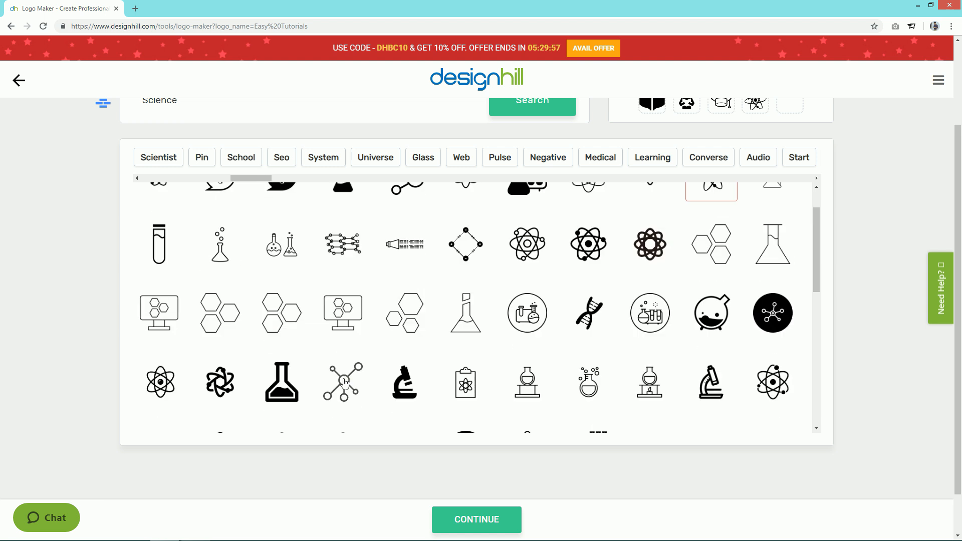
click(345, 382)
scroll(762, 234, up, 1)
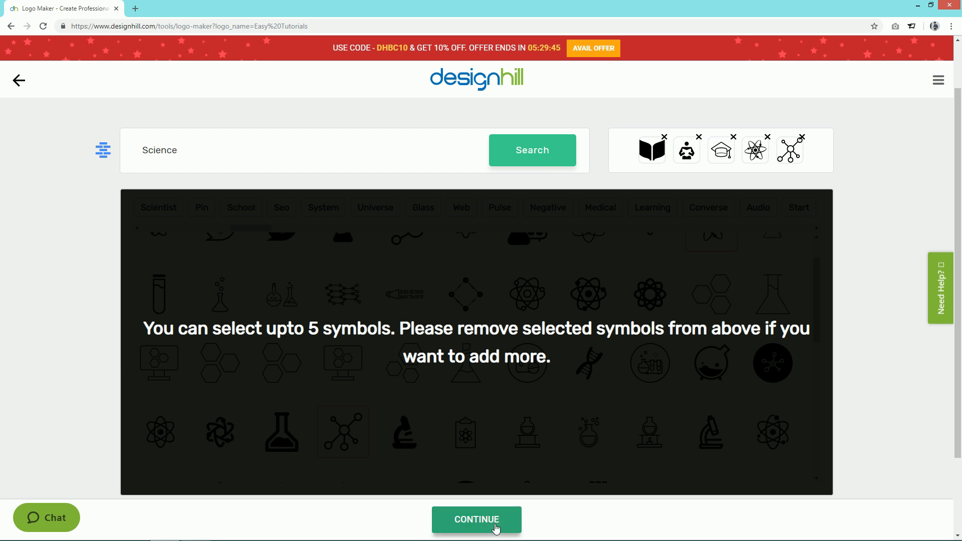
click(495, 528)
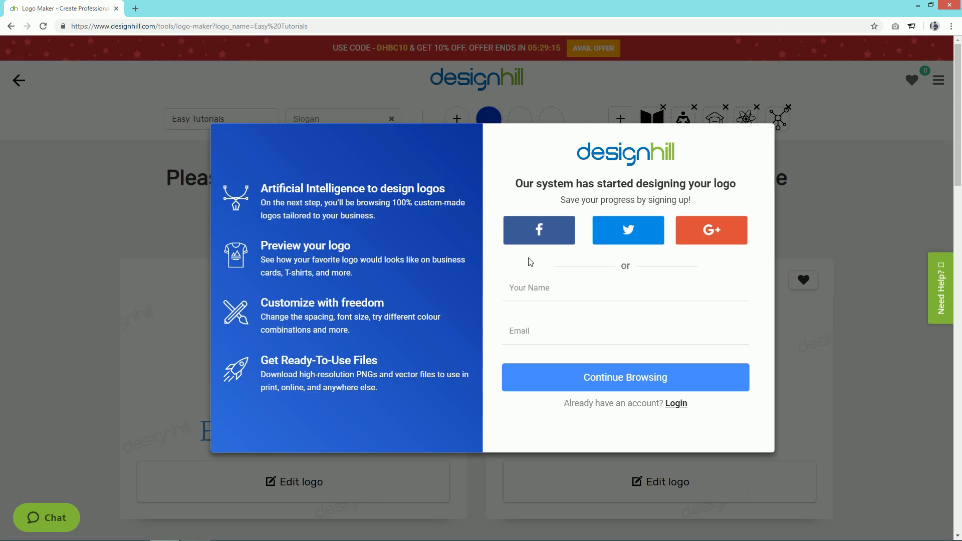
Sign in with Facebook from the sign-up prompt to save progress
click(550, 232)
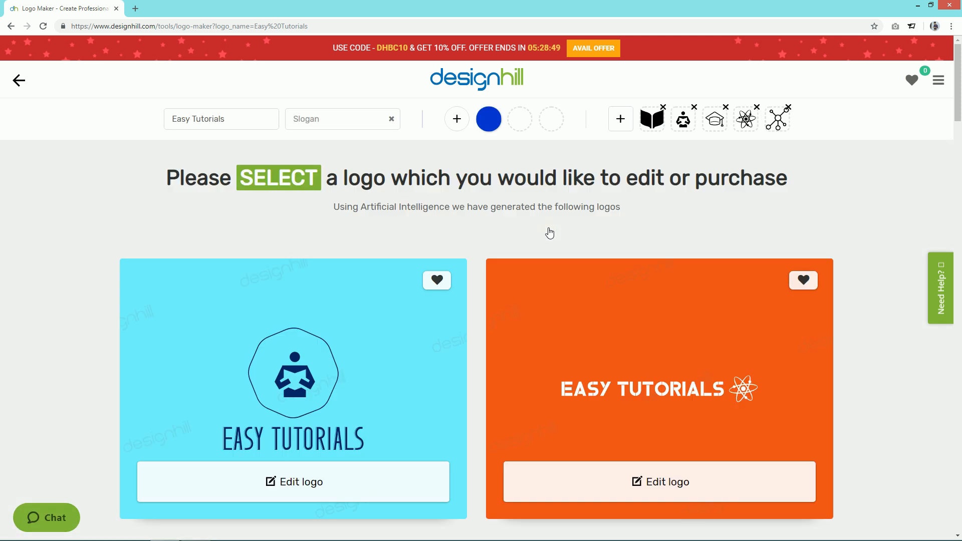
scroll(60, 265, down, 2)
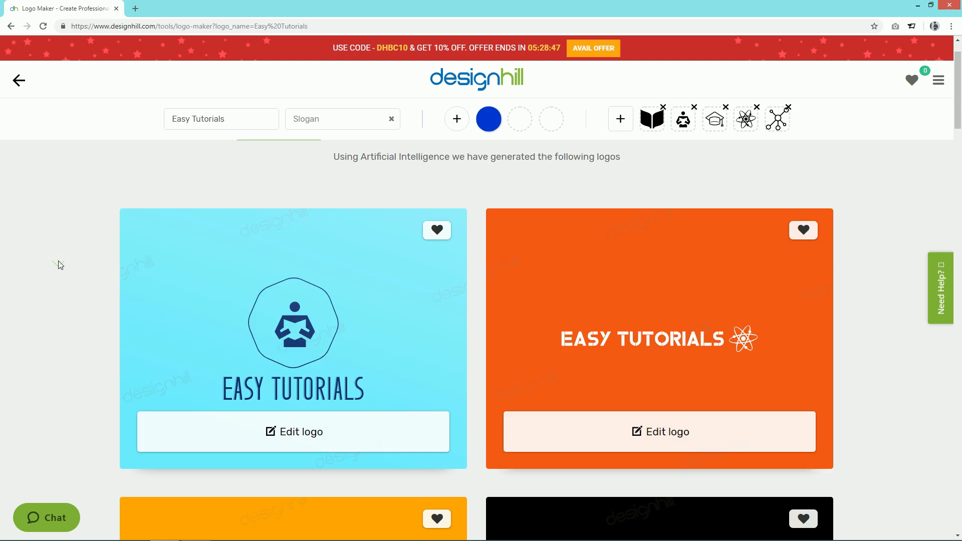
scroll(60, 265, down, 2)
scroll(61, 265, down, 2)
scroll(60, 264, down, 2)
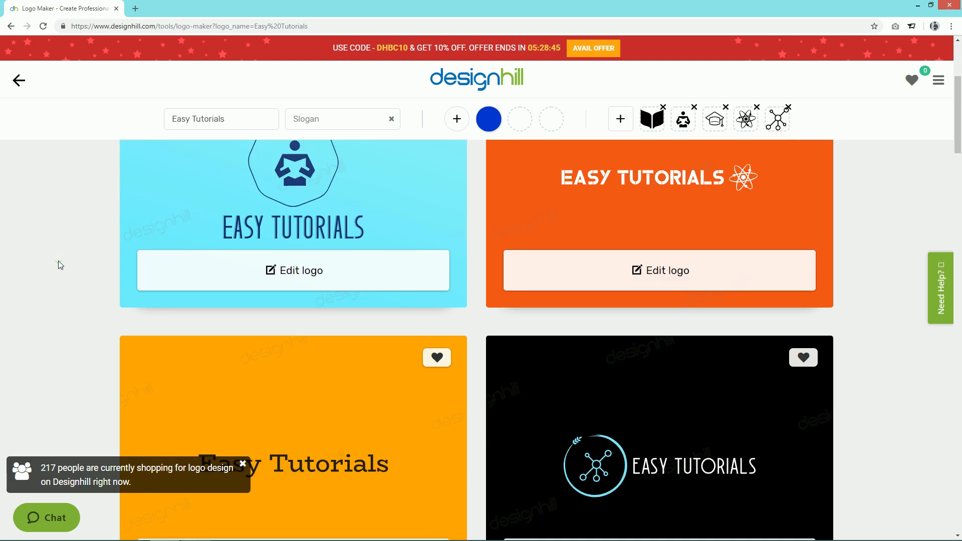
scroll(60, 265, down, 2)
scroll(61, 265, down, 2)
scroll(60, 265, down, 2)
scroll(60, 264, down, 2)
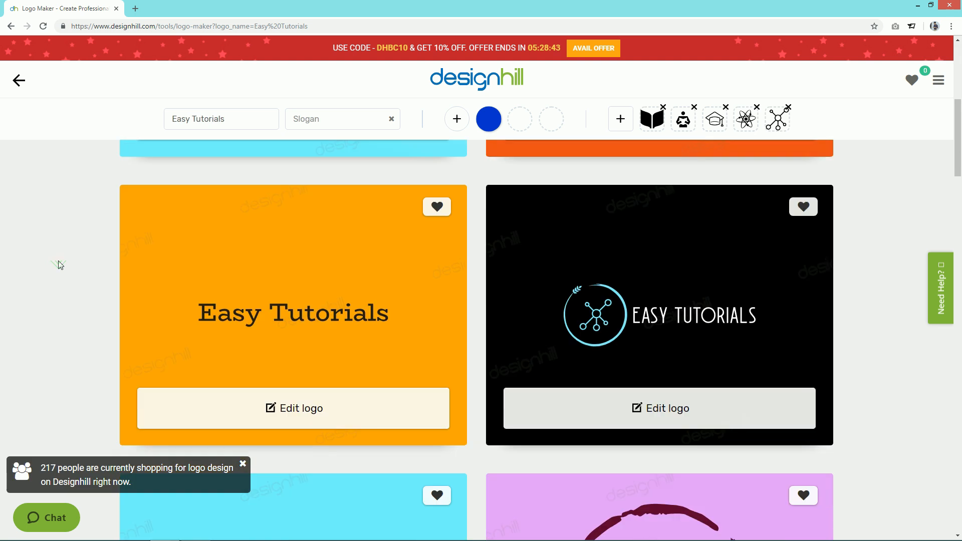
scroll(60, 265, down, 2)
scroll(60, 265, down, 2)
scroll(61, 265, down, 2)
scroll(61, 265, down, 2)
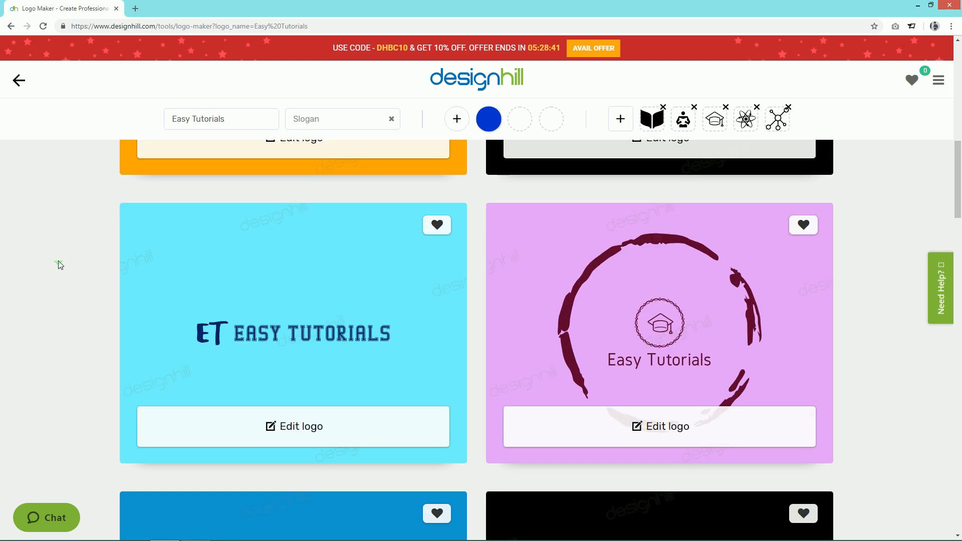
scroll(60, 265, down, 2)
scroll(61, 265, down, 2)
scroll(60, 264, down, 1)
scroll(60, 265, down, 2)
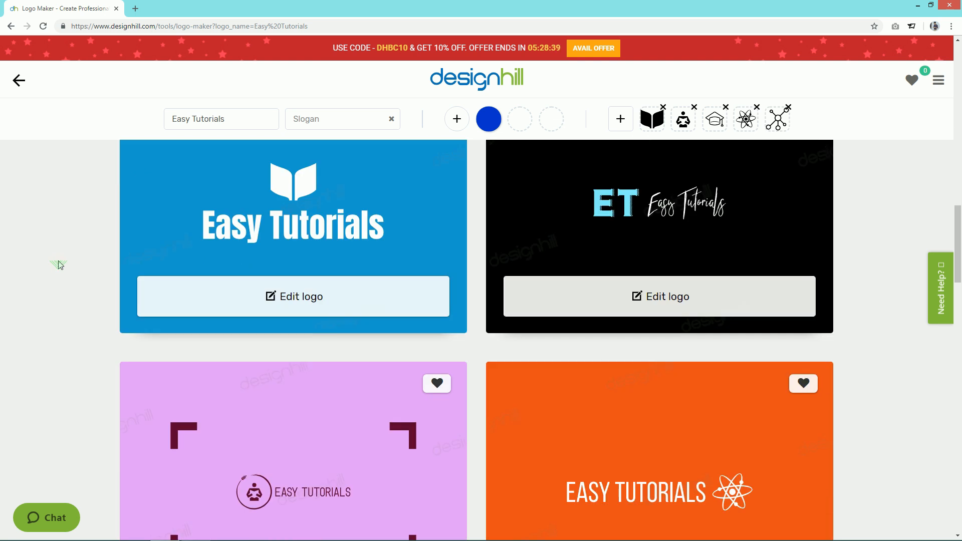
scroll(61, 265, down, 2)
scroll(61, 266, down, 1)
scroll(60, 265, down, 2)
scroll(60, 265, down, 2)
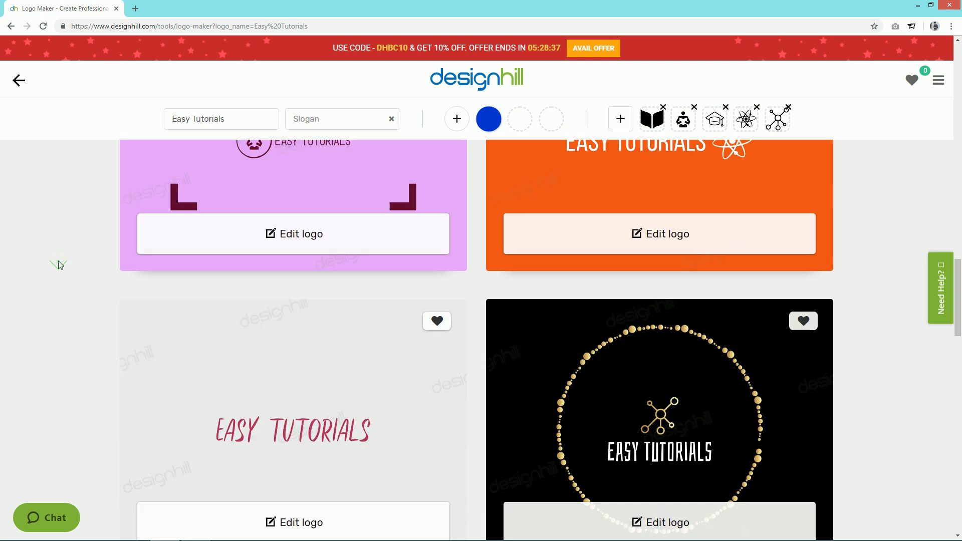
scroll(60, 264, down, 2)
scroll(60, 265, down, 1)
scroll(60, 265, down, 2)
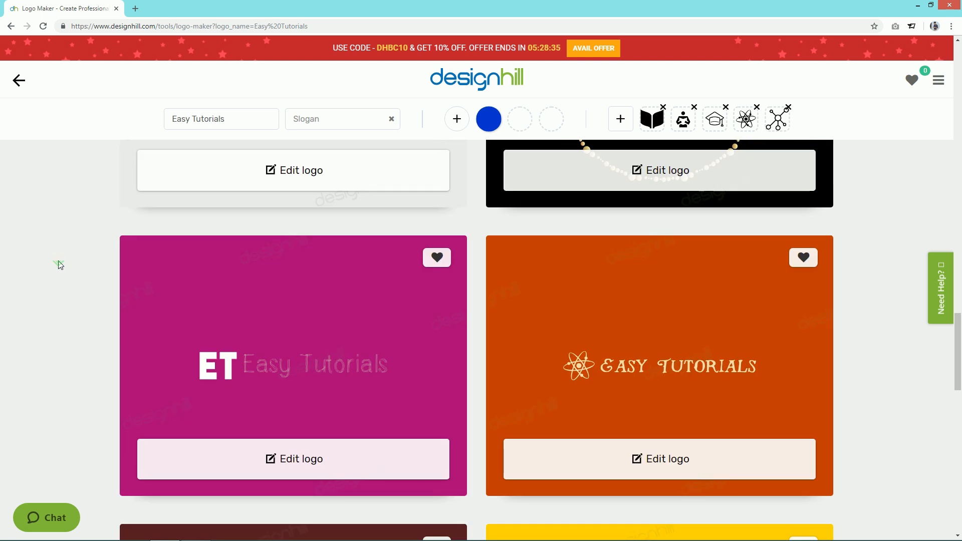
scroll(60, 265, down, 2)
scroll(61, 265, down, 2)
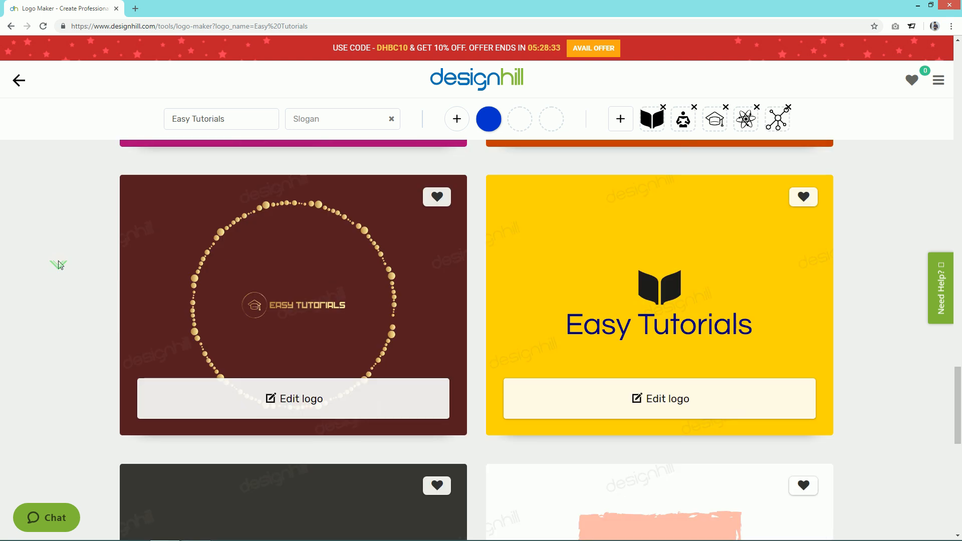
scroll(61, 266, down, 2)
scroll(61, 265, down, 2)
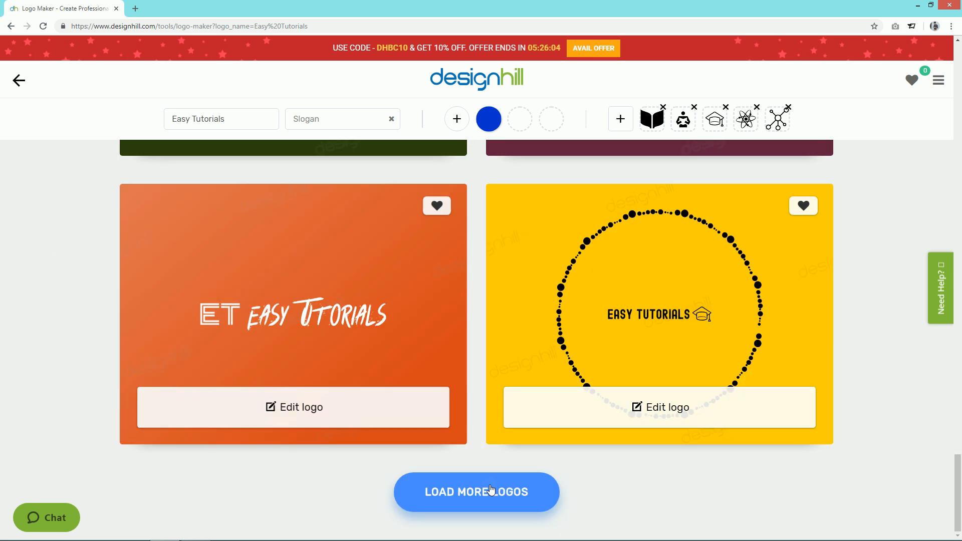
Load more logo designs and open the atom-in-diamond logo in the editor
click(492, 490)
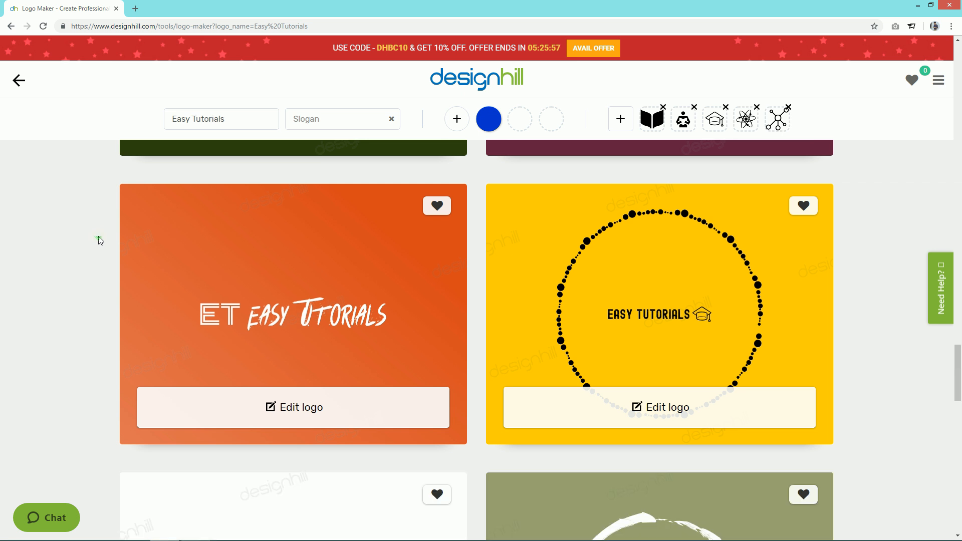
scroll(99, 240, down, 3)
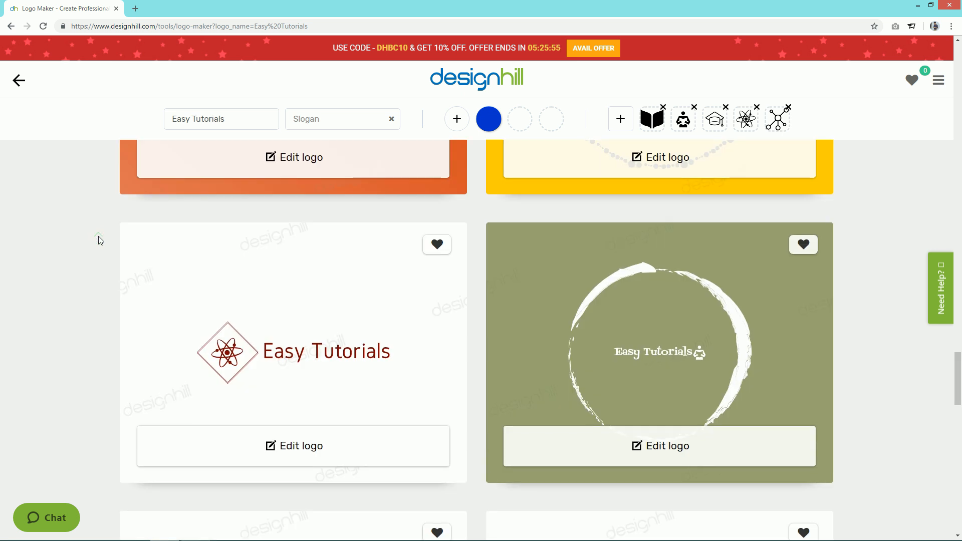
scroll(99, 239, up, 1)
scroll(99, 240, down, 3)
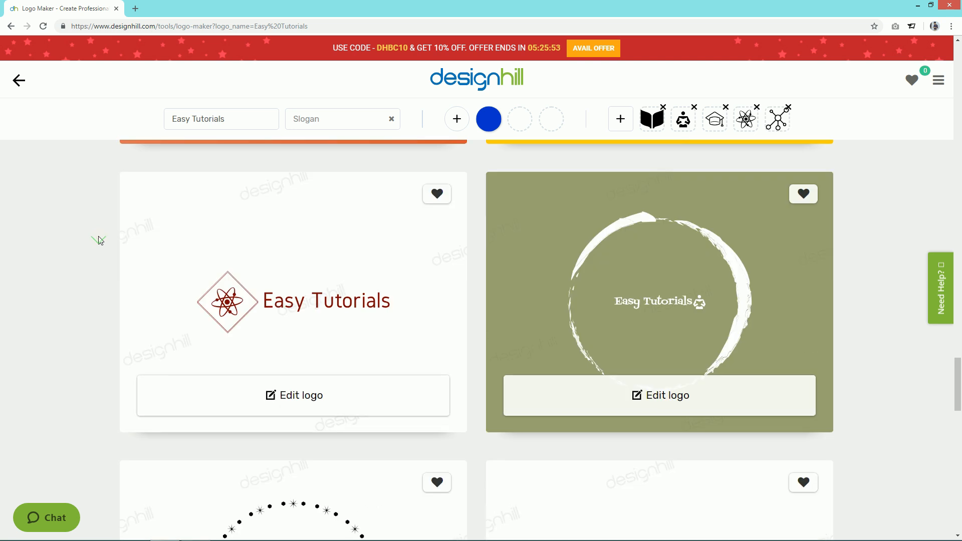
scroll(99, 240, down, 3)
scroll(99, 240, down, 1)
scroll(99, 240, down, 1)
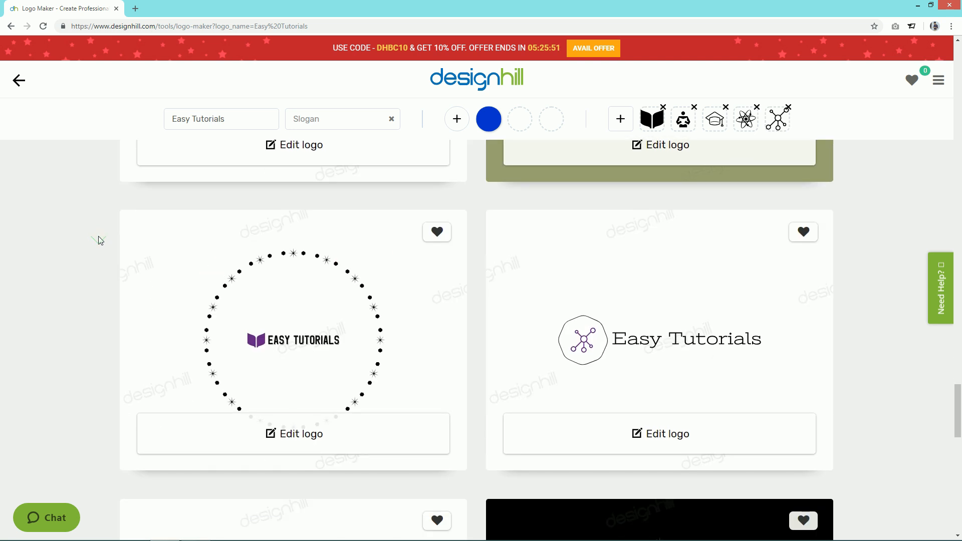
scroll(99, 240, down, 1)
scroll(99, 240, down, 1)
scroll(98, 240, down, 1)
scroll(99, 240, down, 3)
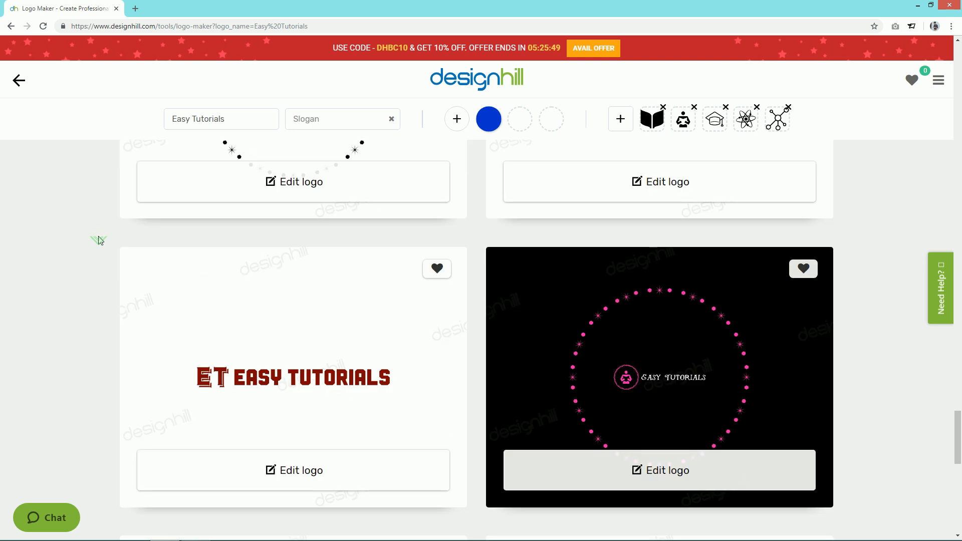
scroll(34, 217, down, 4)
scroll(34, 217, up, 1)
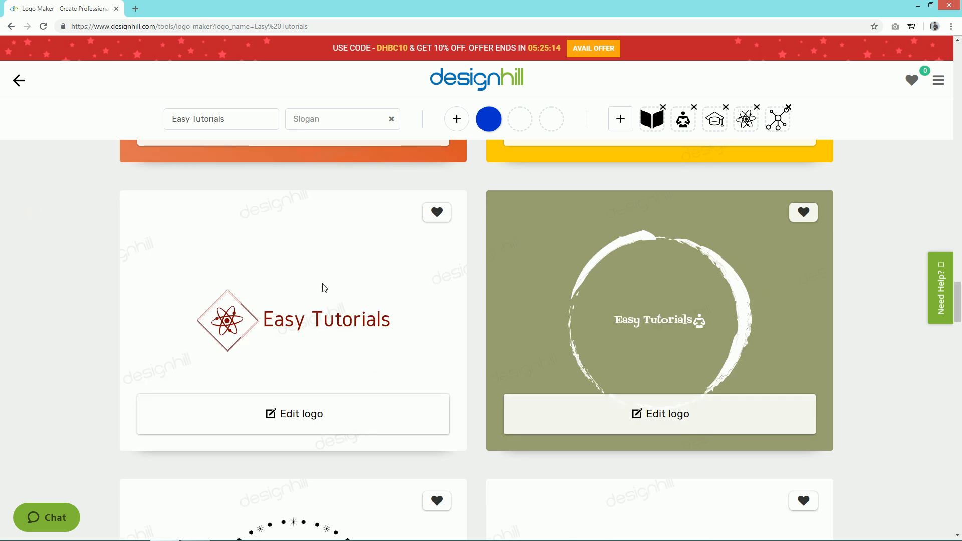
click(288, 433)
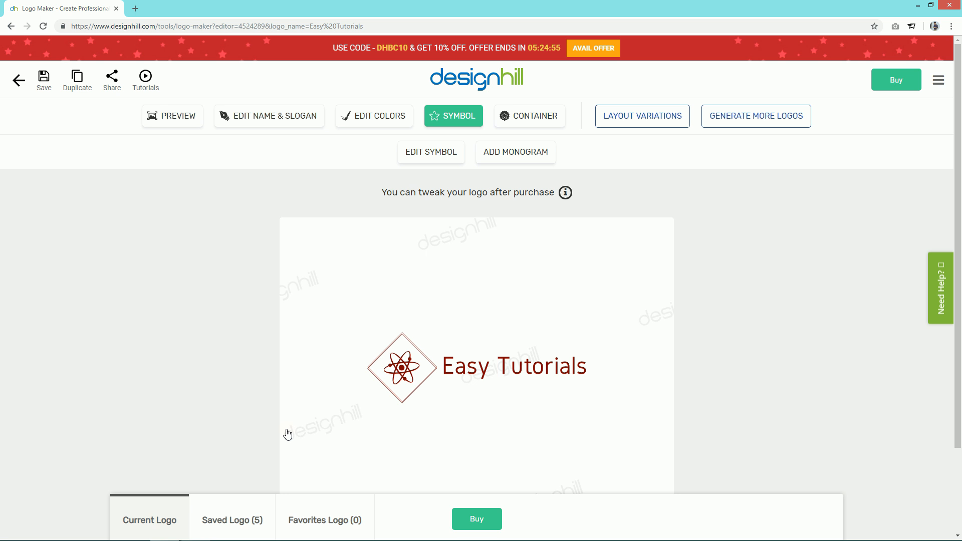
Show the name-and-slogan settings and leave the font size at 72
click(267, 120)
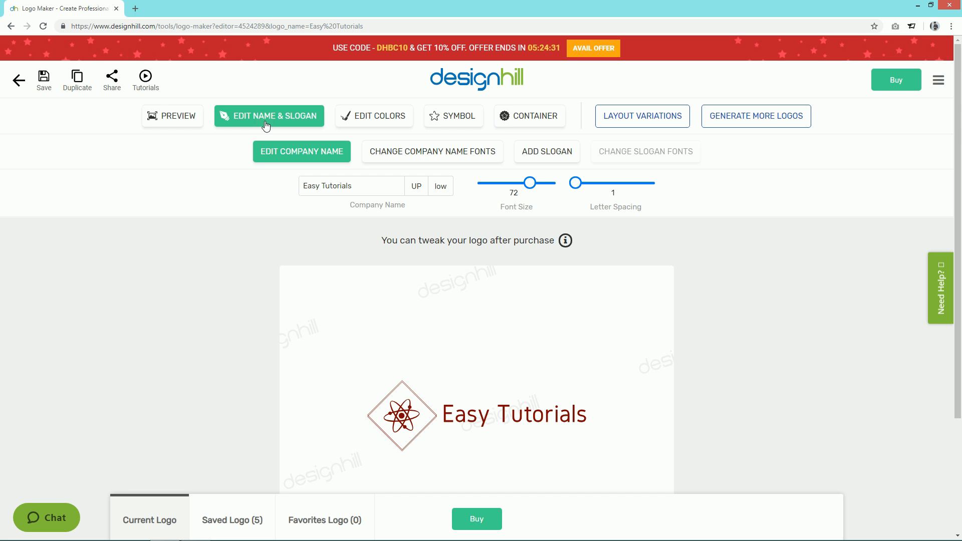
double_click(516, 192)
click(614, 194)
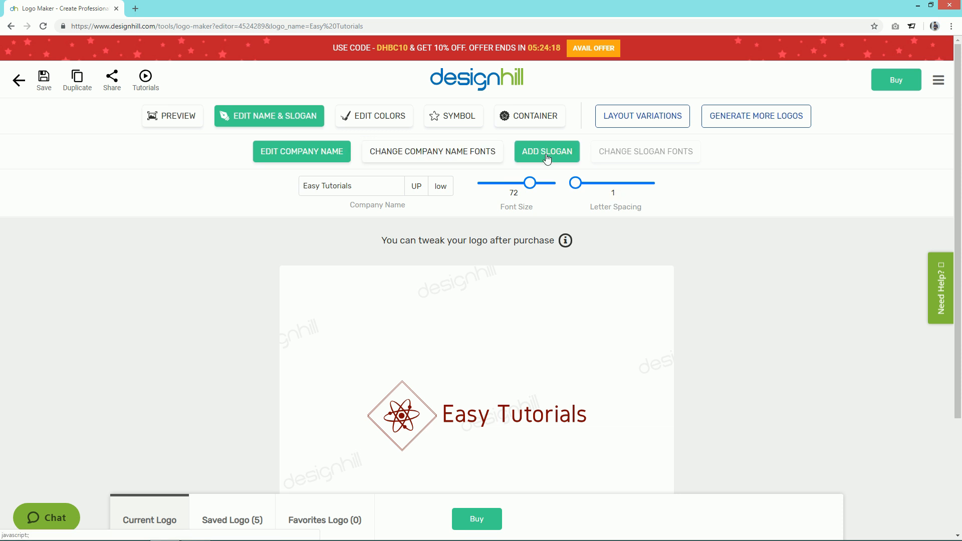
Show the colour options for the logo's background, name, symbol and container
click(365, 121)
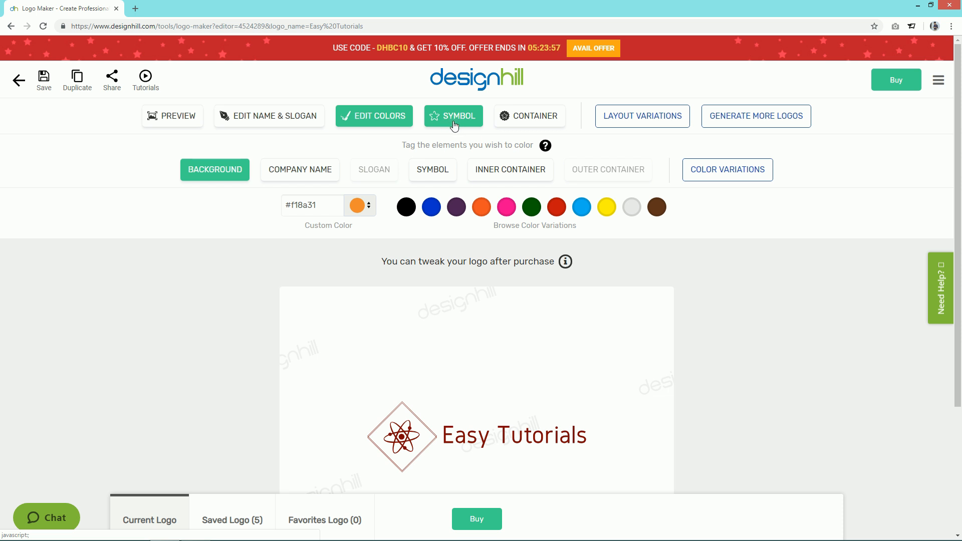
In Edit Symbol, try the symbol below and then right of the company name
click(455, 121)
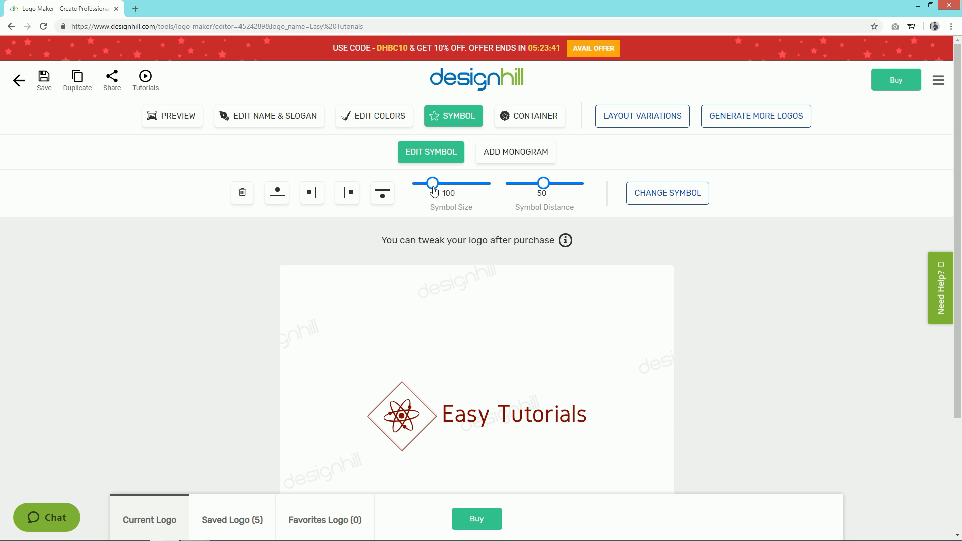
double_click(440, 193)
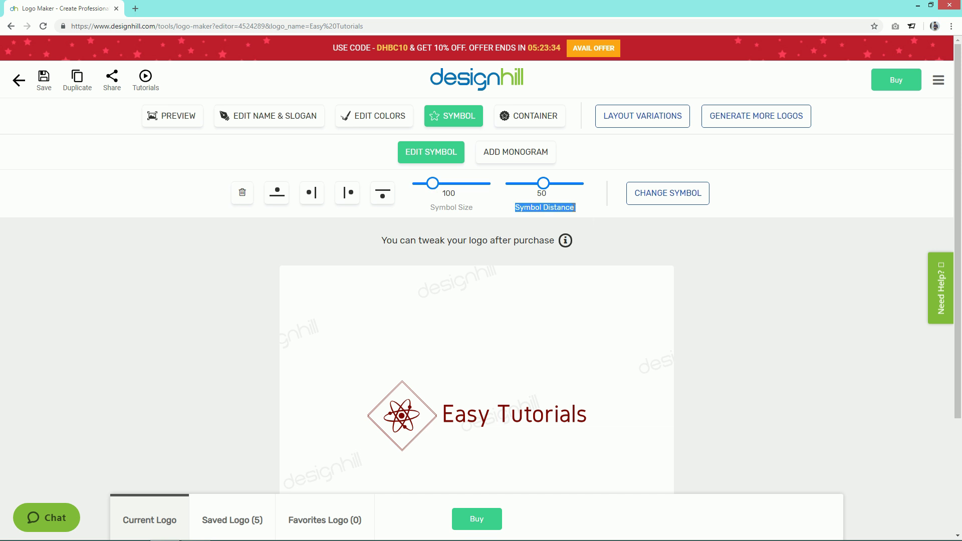
click(386, 196)
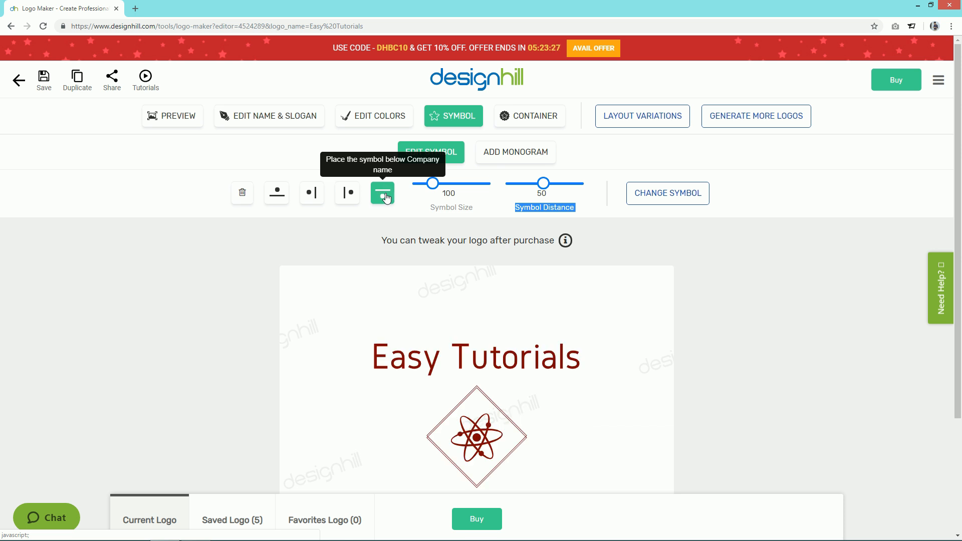
scroll(238, 301, down, 1)
scroll(237, 301, down, 2)
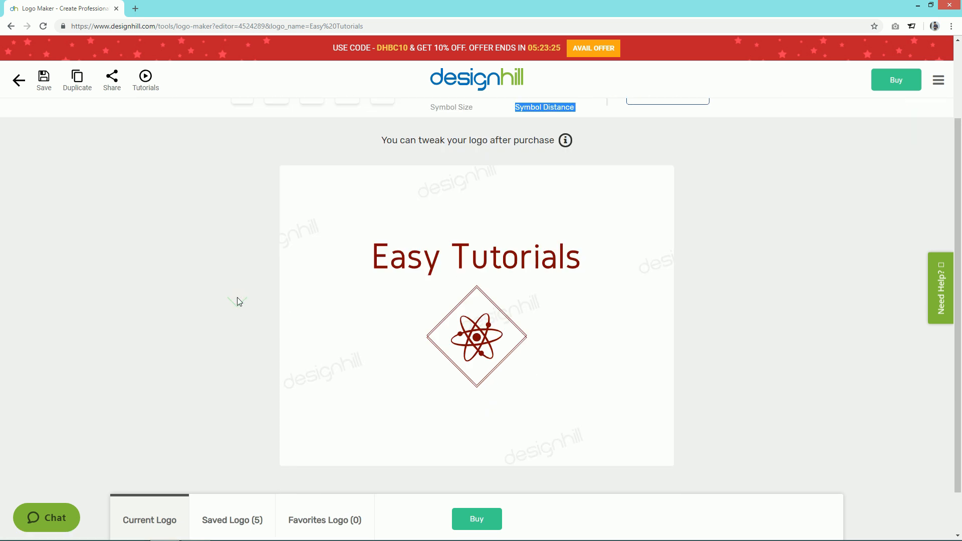
scroll(237, 301, up, 1)
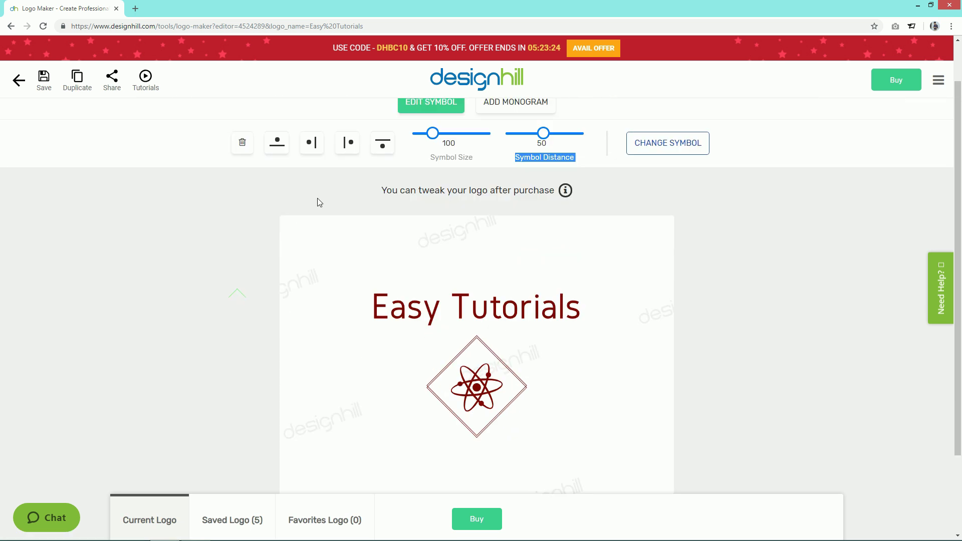
click(351, 143)
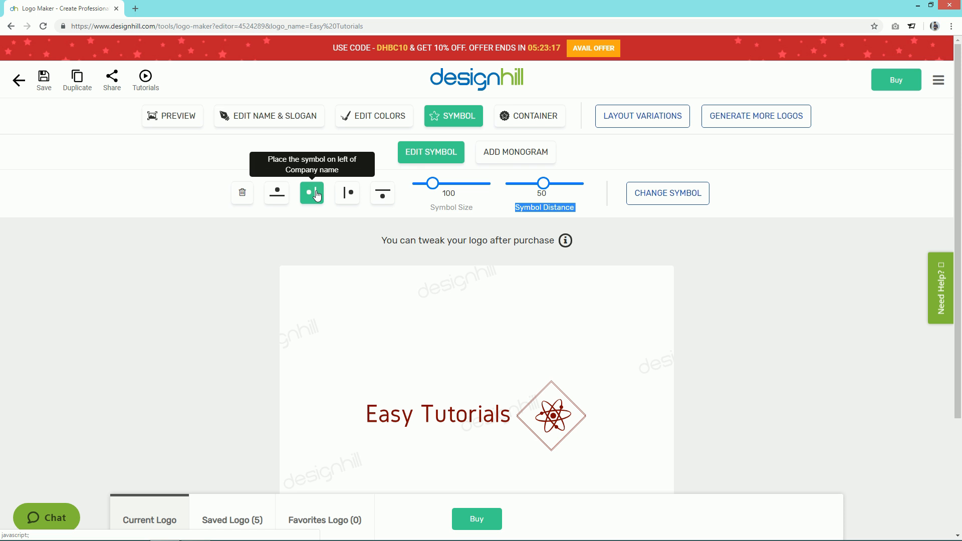
Try the symbol left of and above the name, then settle on the left position
click(312, 193)
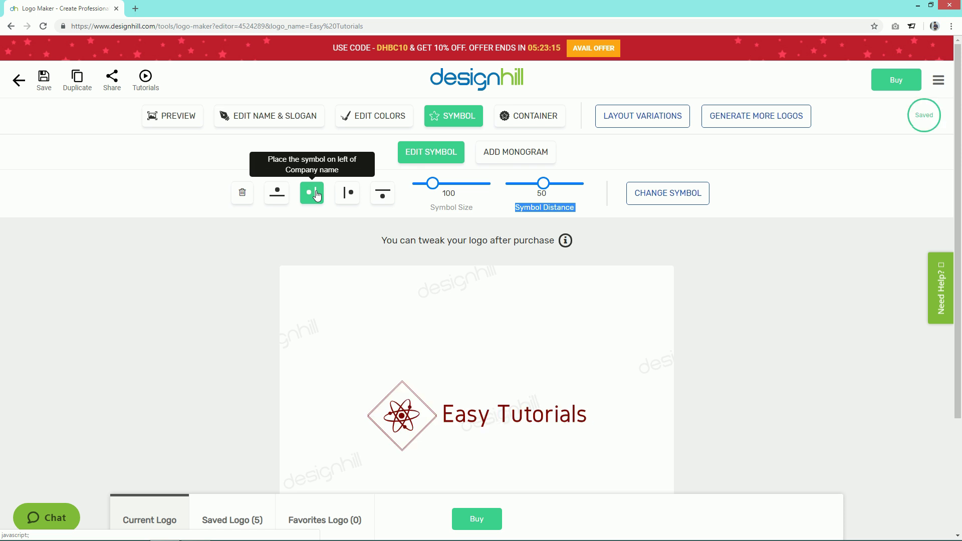
click(277, 193)
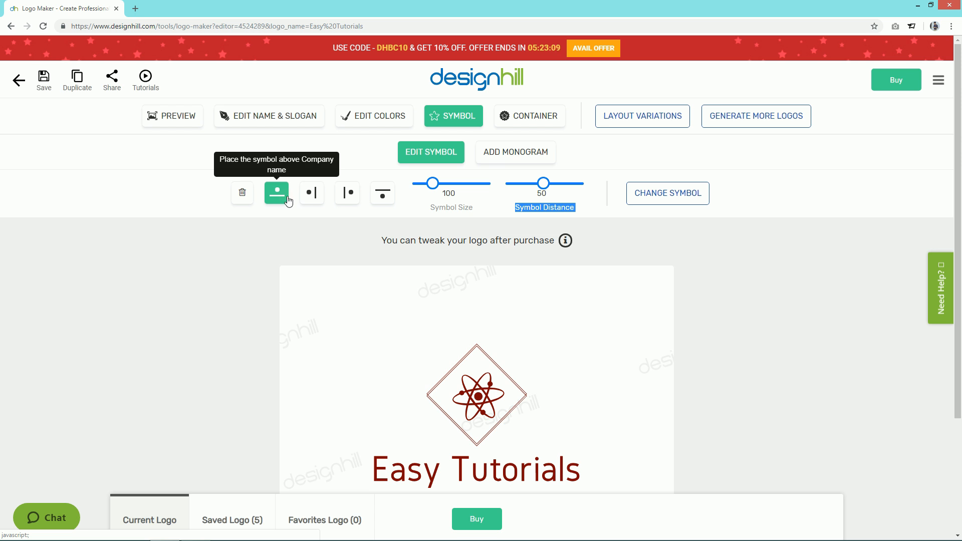
scroll(255, 240, down, 2)
scroll(256, 241, down, 2)
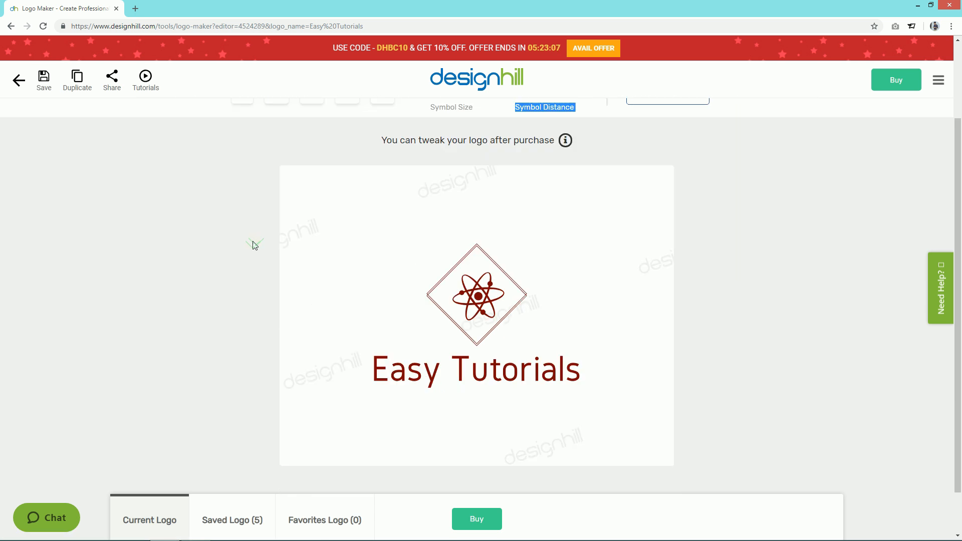
scroll(298, 218, up, 1)
click(311, 142)
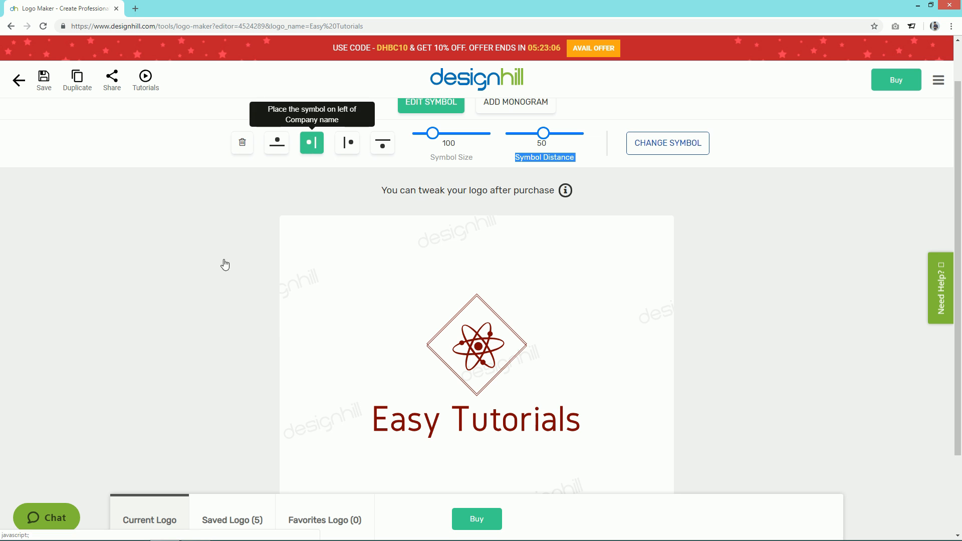
scroll(219, 271, up, 2)
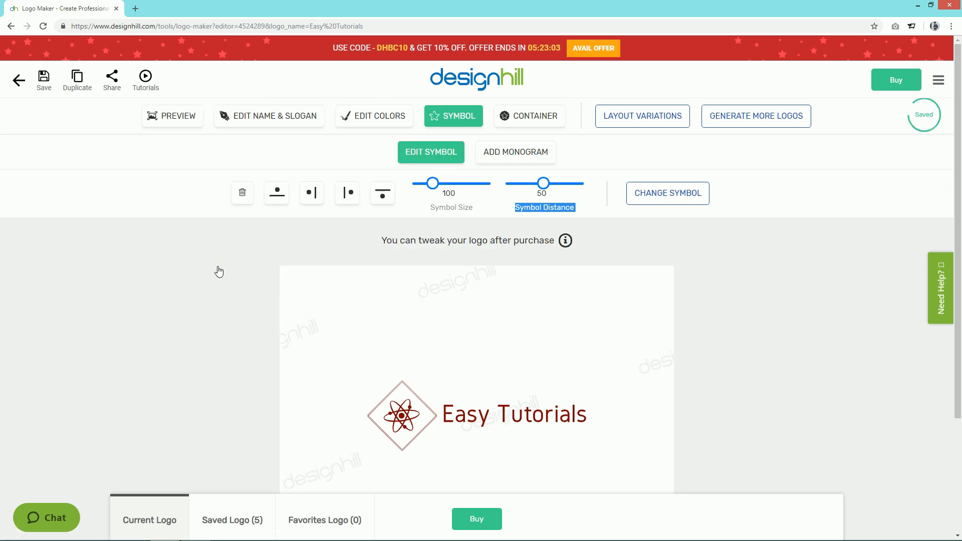
Show the logo previewed on product mockups
click(173, 120)
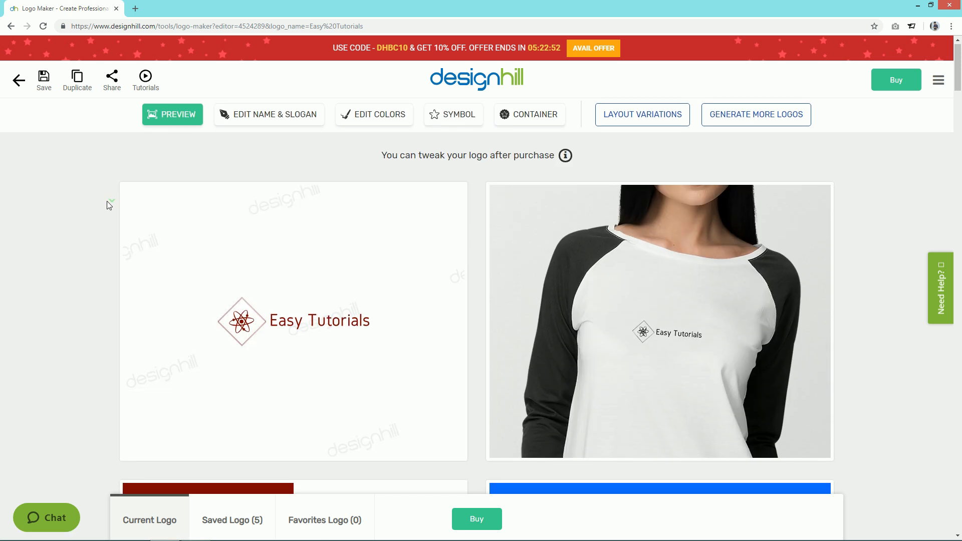
scroll(107, 201, down, 2)
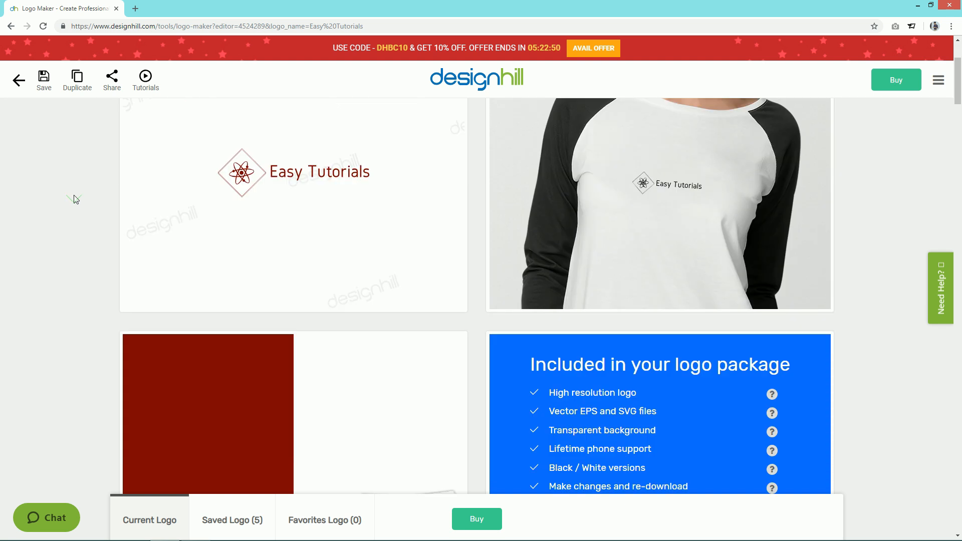
scroll(174, 231, down, 3)
scroll(155, 231, down, 3)
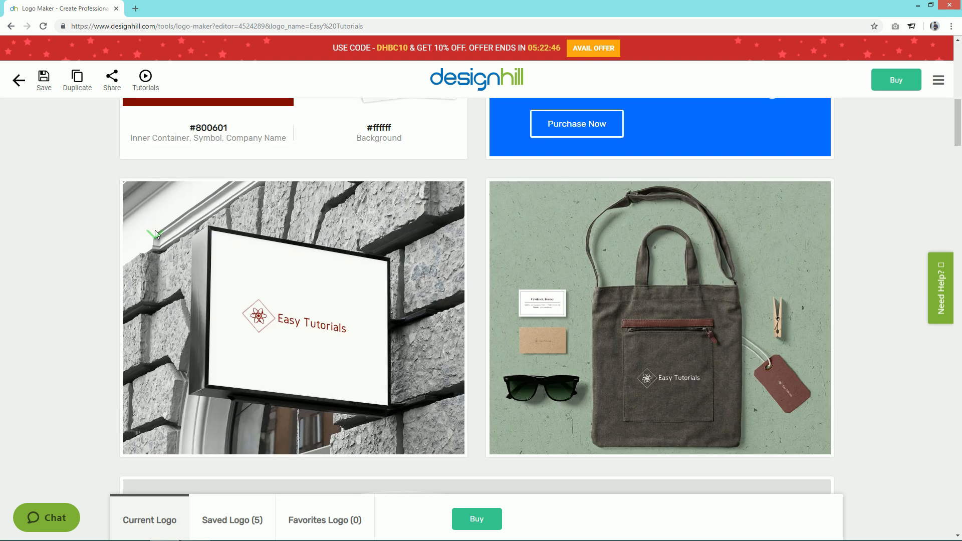
scroll(679, 347, down, 3)
scroll(606, 332, down, 3)
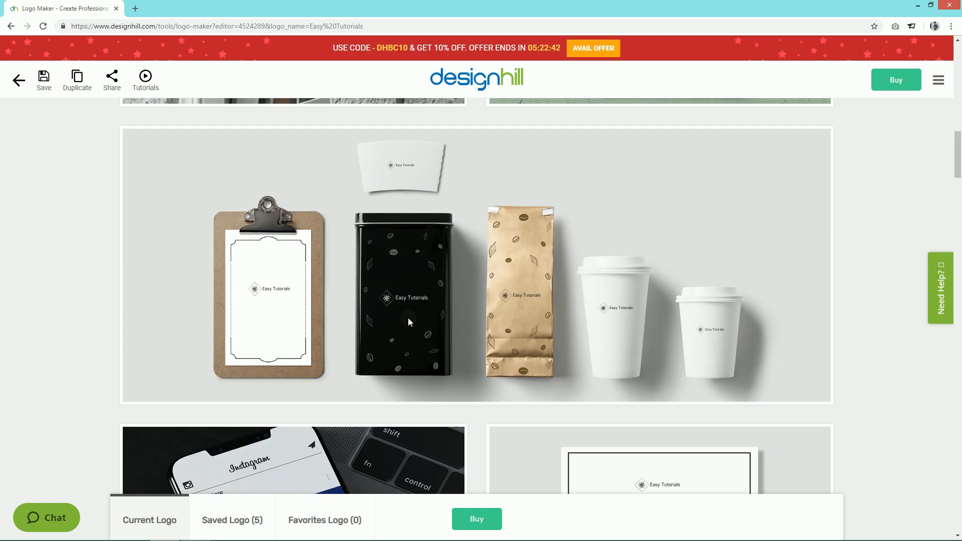
scroll(258, 308, down, 3)
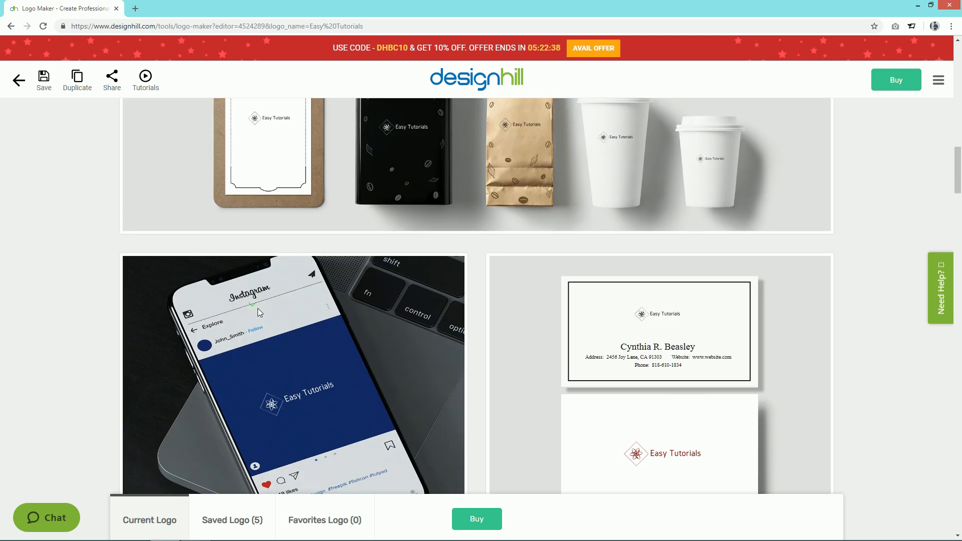
scroll(258, 309, down, 3)
scroll(293, 292, down, 5)
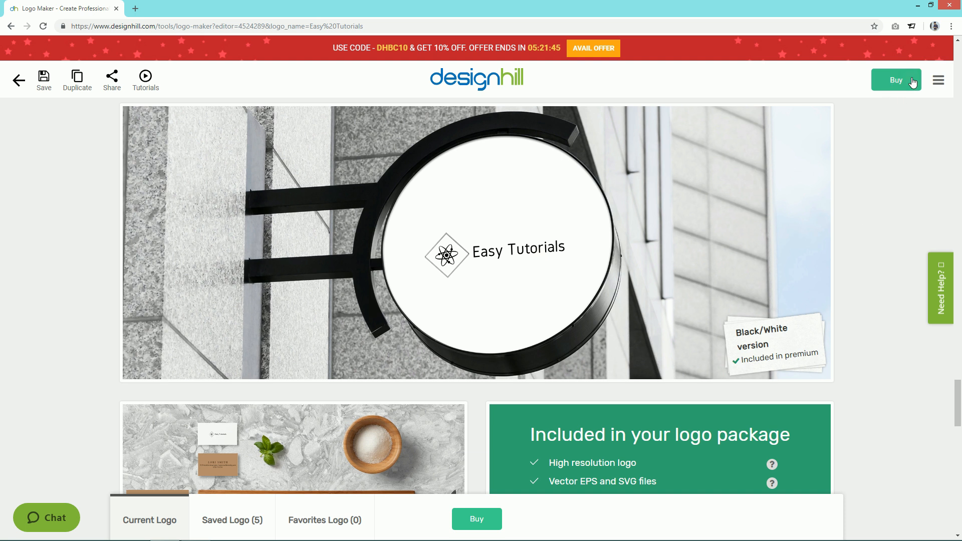
Start buying the logo and review the Basic package price and resolution feature
click(899, 88)
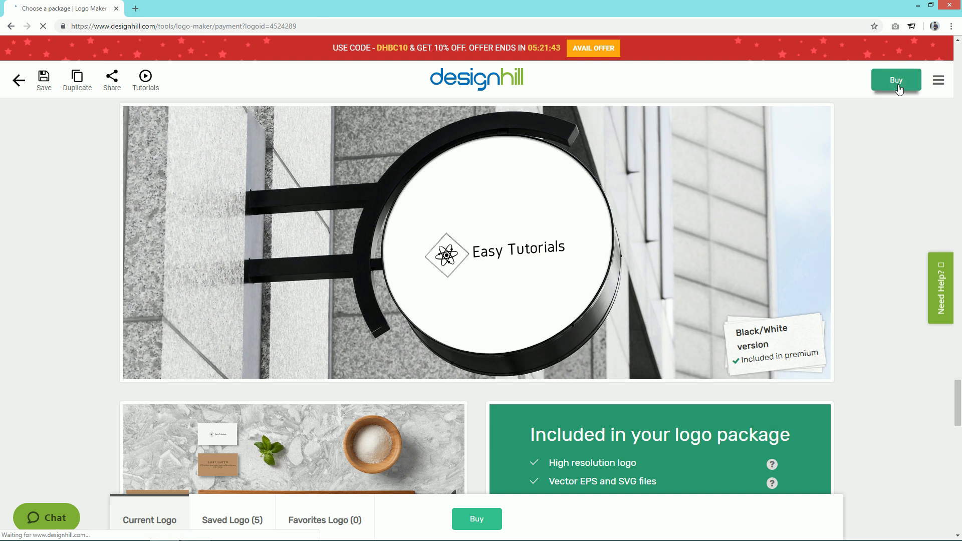
scroll(602, 248, down, 3)
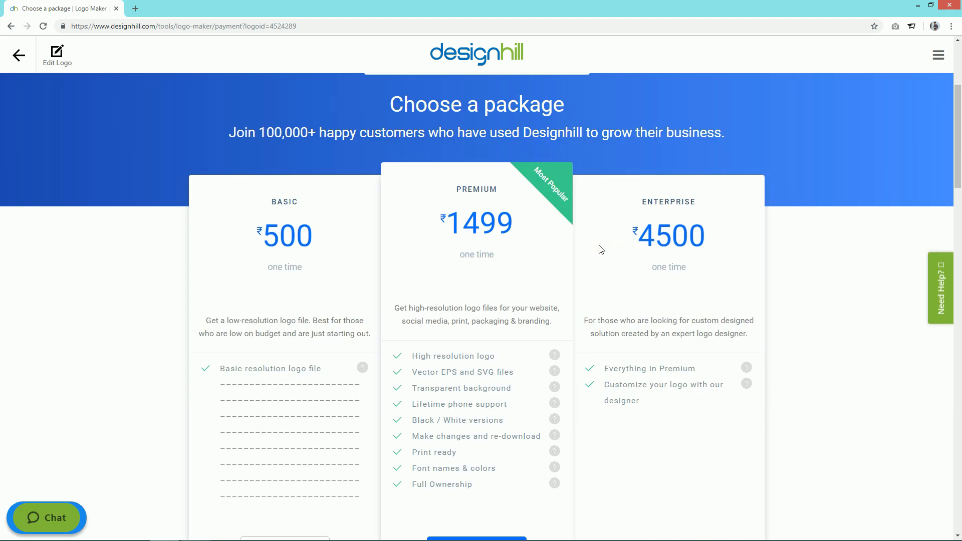
scroll(602, 248, down, 2)
scroll(451, 248, down, 2)
double_click(329, 188)
click(440, 182)
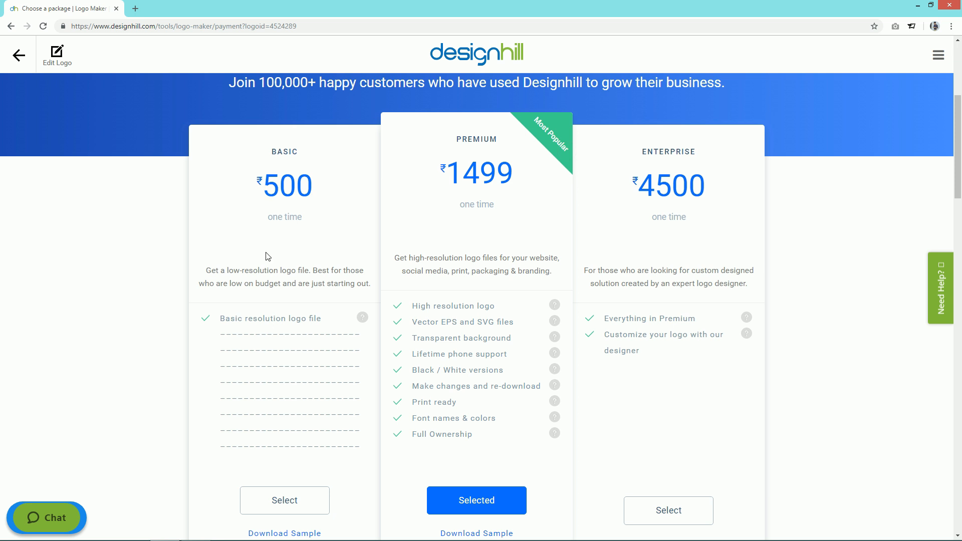
drag(221, 319, 329, 326)
Review Premium's high-resolution, vector EPS/SVG and Full Ownership features and its ₹1499 price, keeping Premium selected
drag(426, 307, 489, 306)
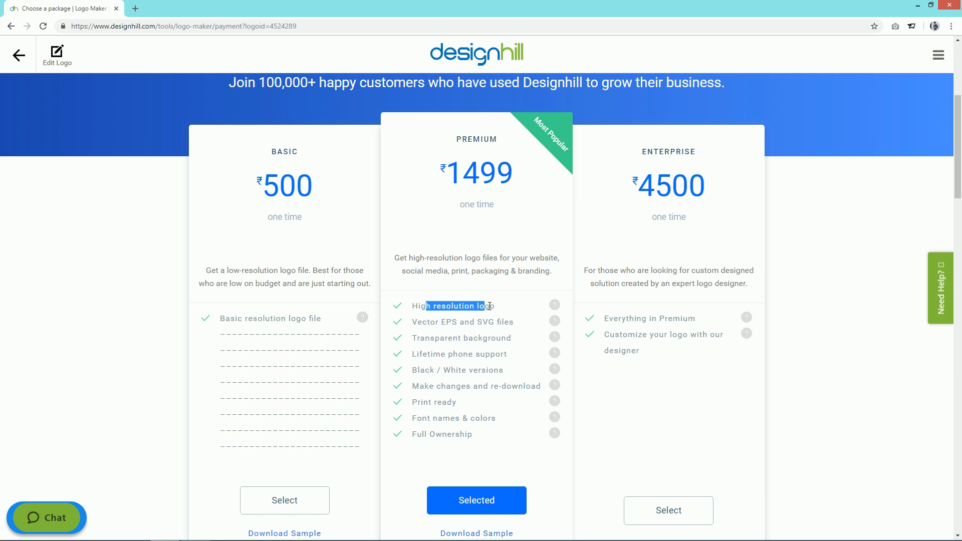
drag(423, 321, 505, 322)
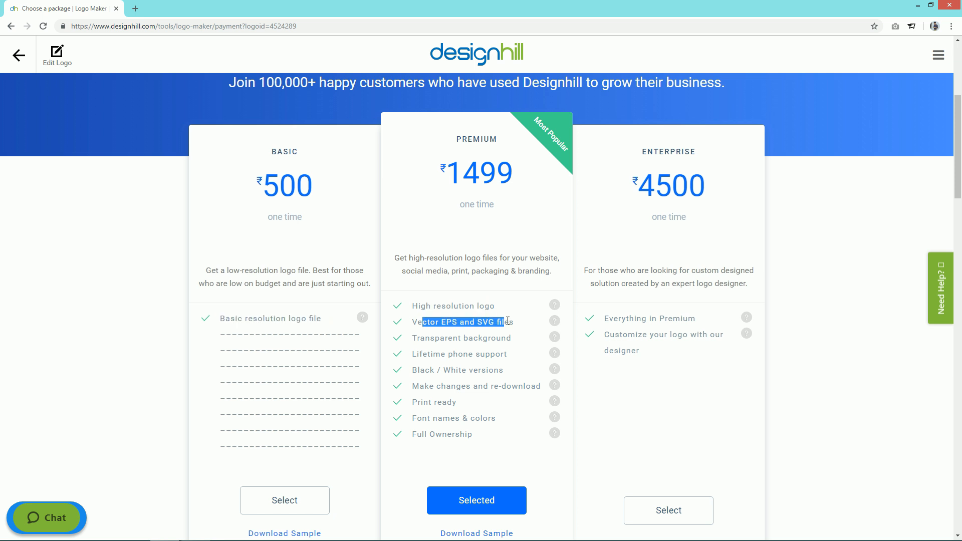
click(432, 338)
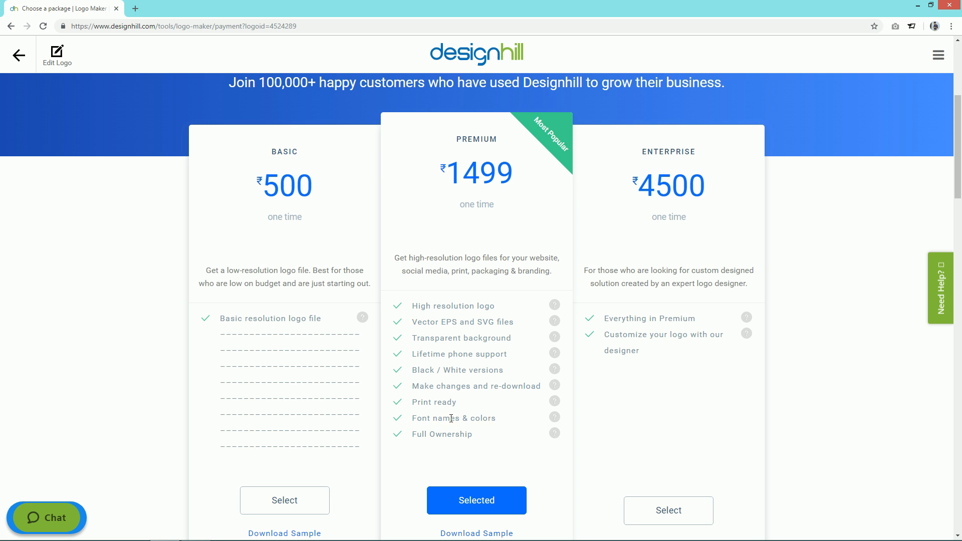
double_click(466, 434)
click(493, 447)
drag(454, 179, 489, 175)
click(491, 188)
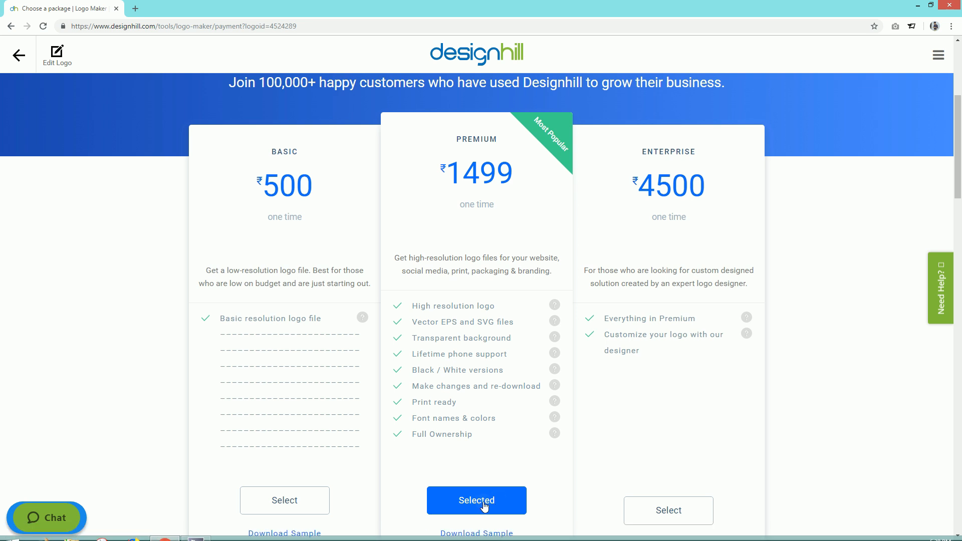
scroll(512, 315, down, 1)
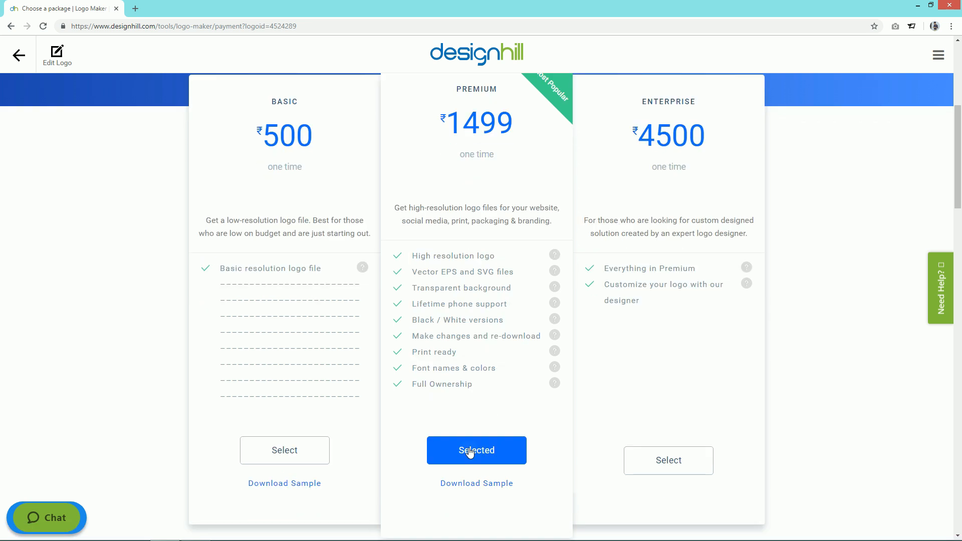
scroll(500, 451, down, 5)
scroll(334, 301, down, 8)
scroll(334, 221, down, 1)
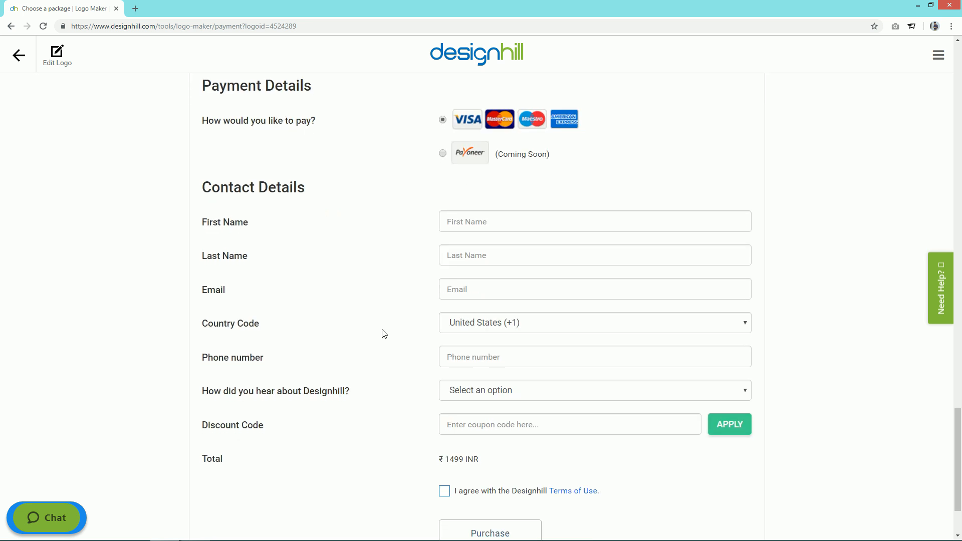
scroll(382, 333, down, 2)
scroll(369, 303, down, 2)
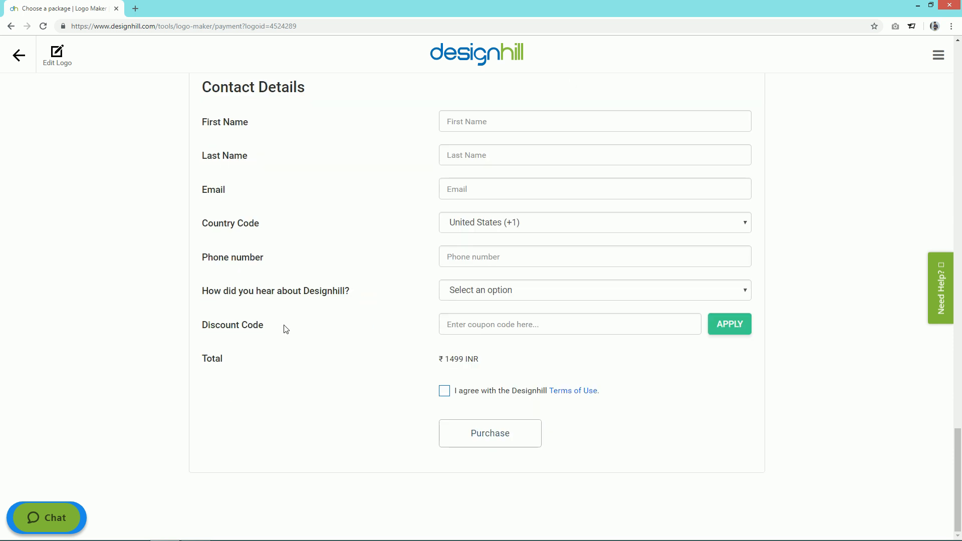